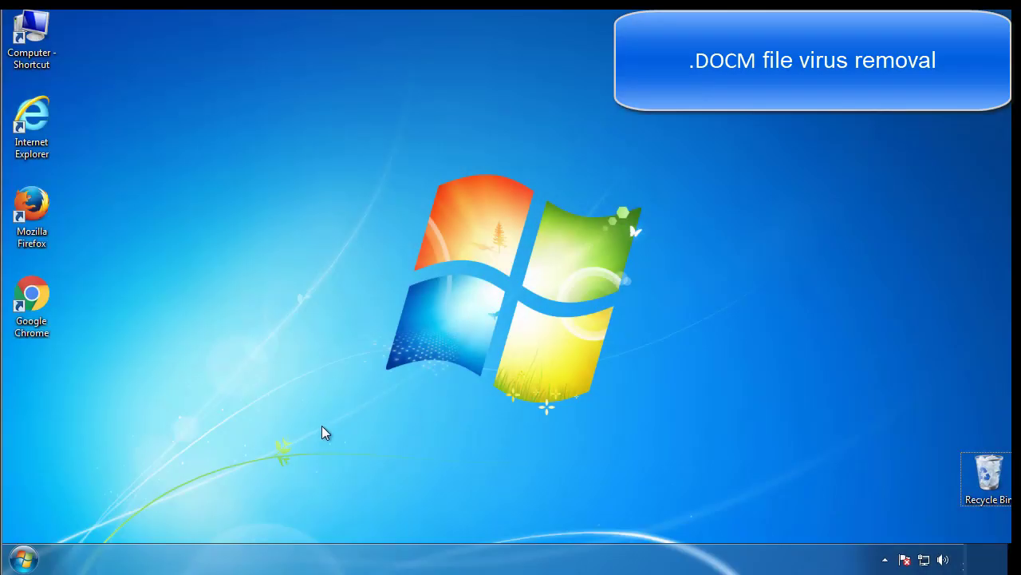
- Launch System Configuration with a msconfig Start search
click(32, 559)
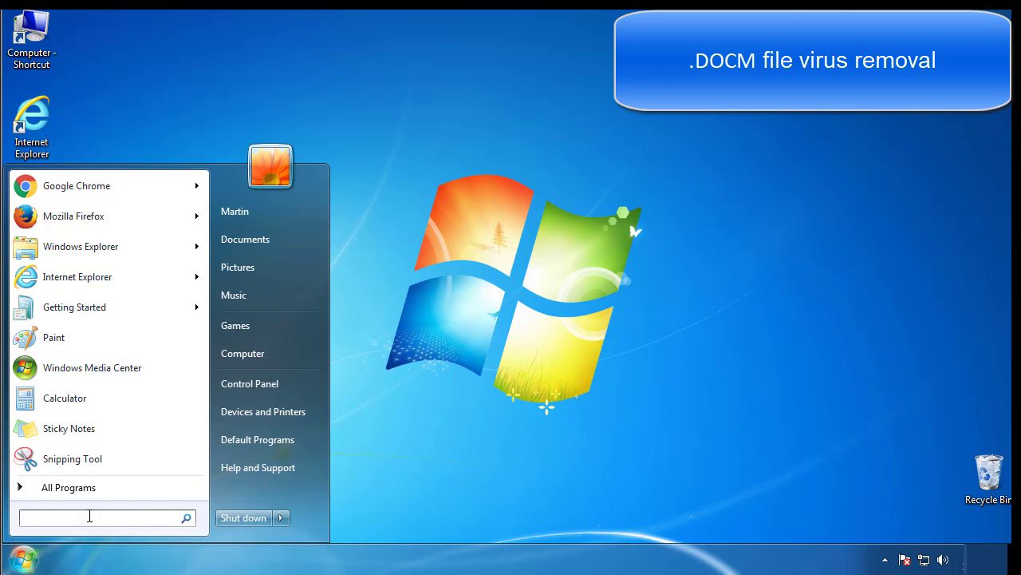
text(msconfig)
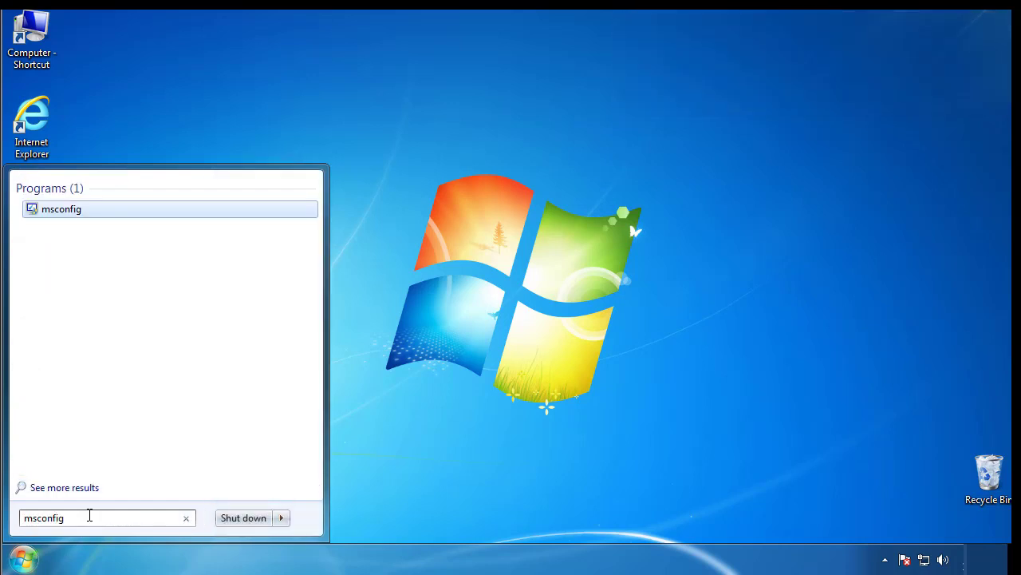
key(Return)
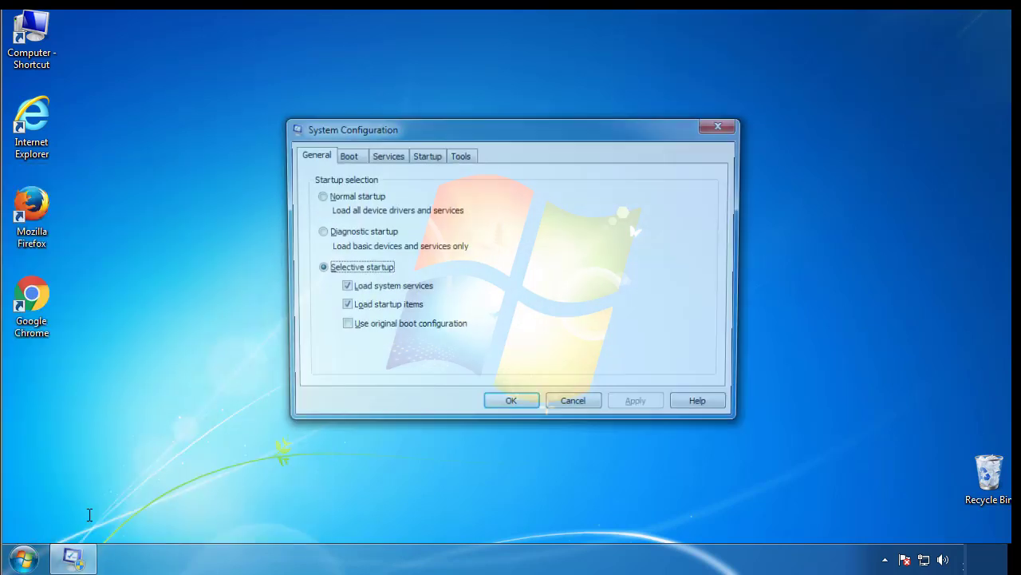
- Enable Safe boot (Minimal) on the Boot tab, apply it, and restart Windows
click(343, 155)
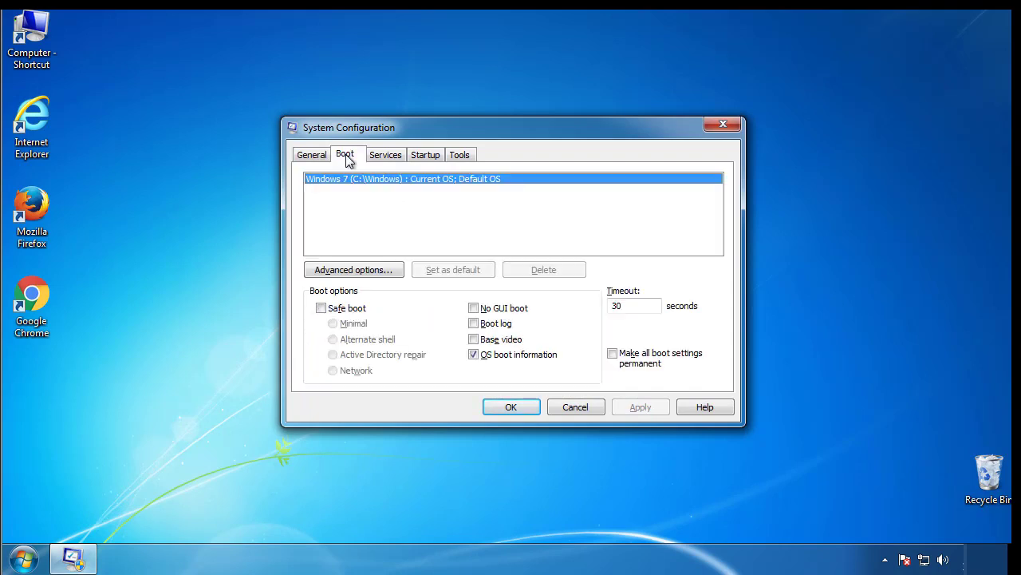
click(321, 308)
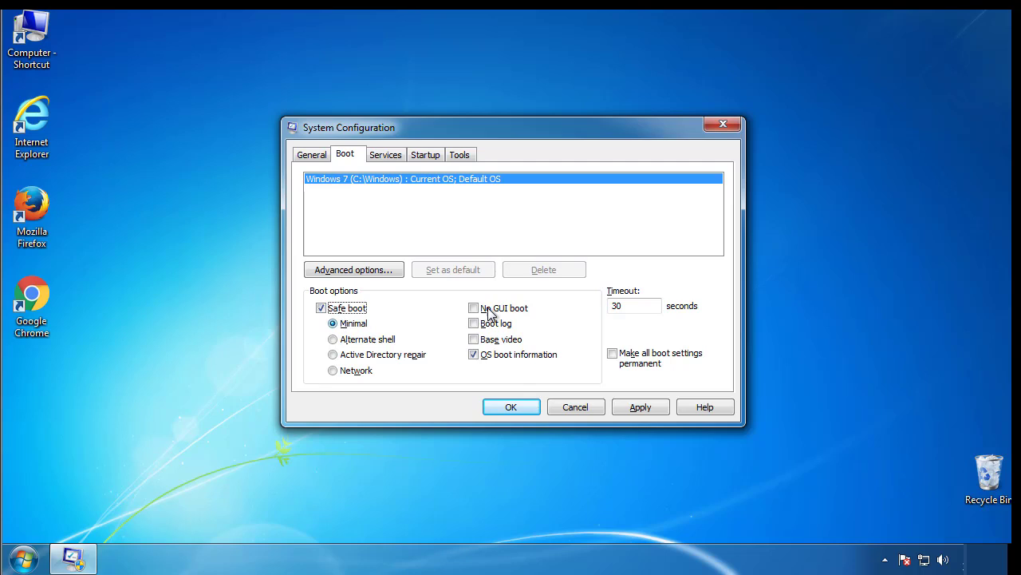
click(512, 407)
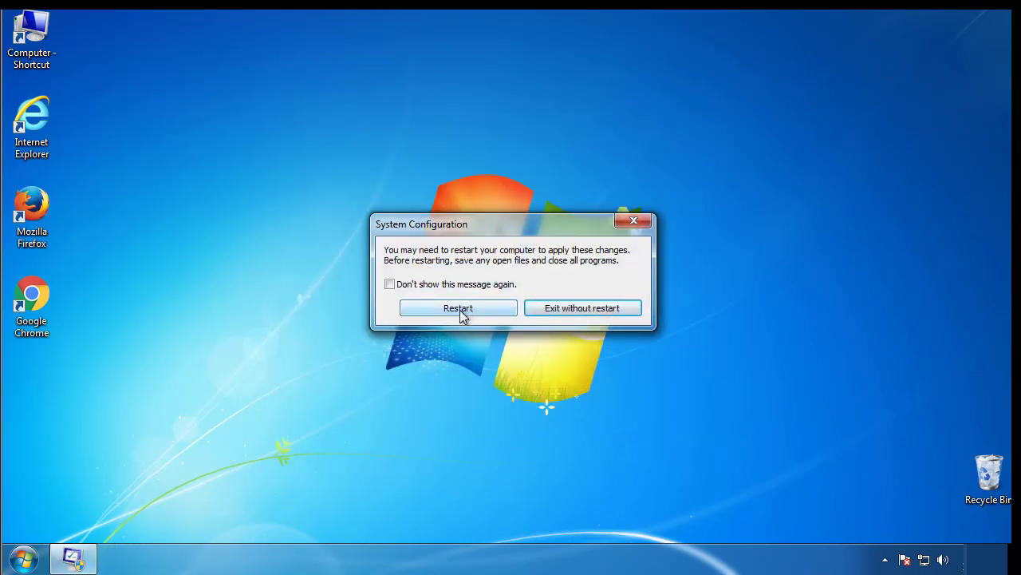
click(460, 310)
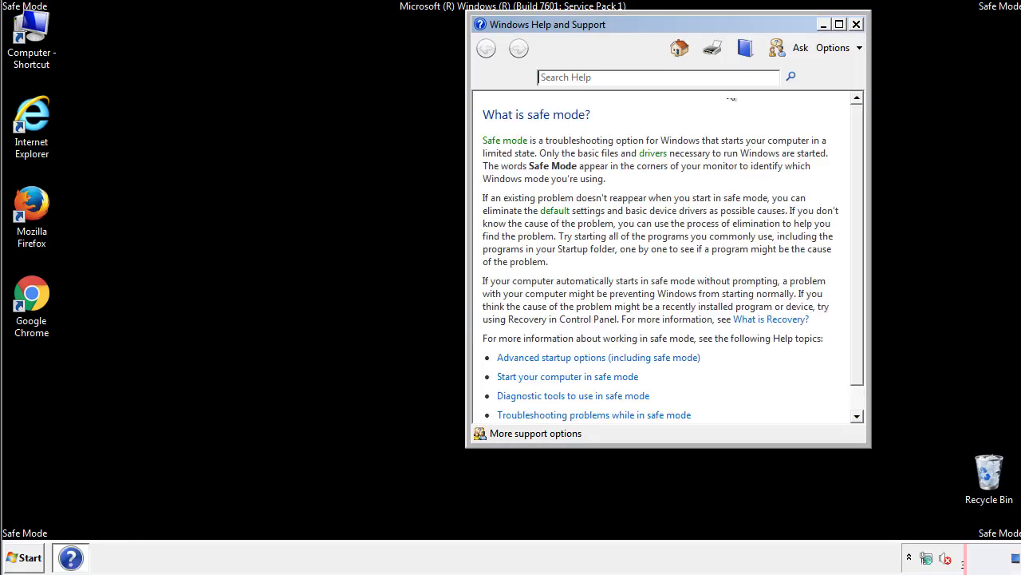
- Close the Safe Mode Help window and open Control Panel
click(857, 24)
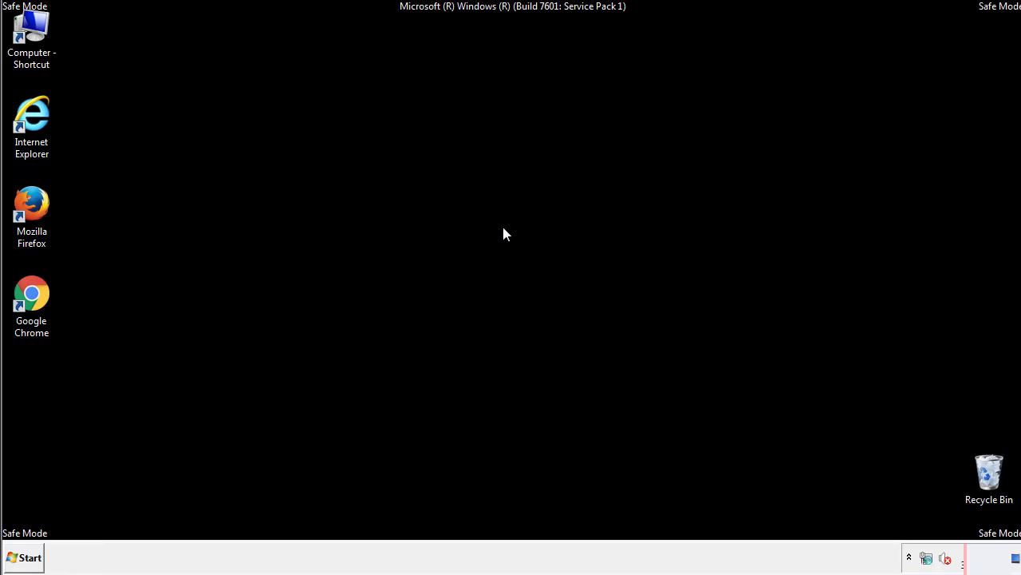
click(24, 557)
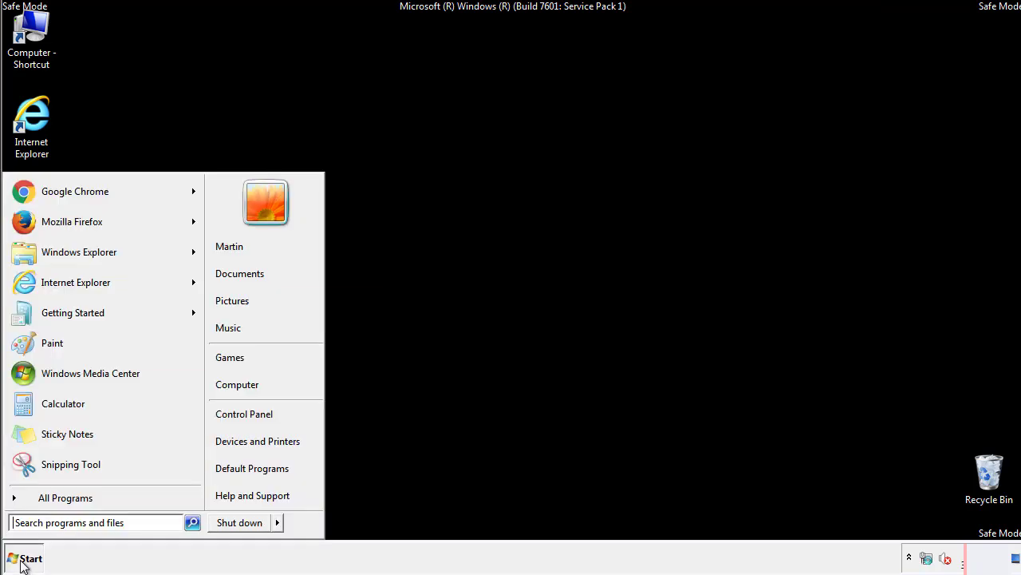
click(254, 411)
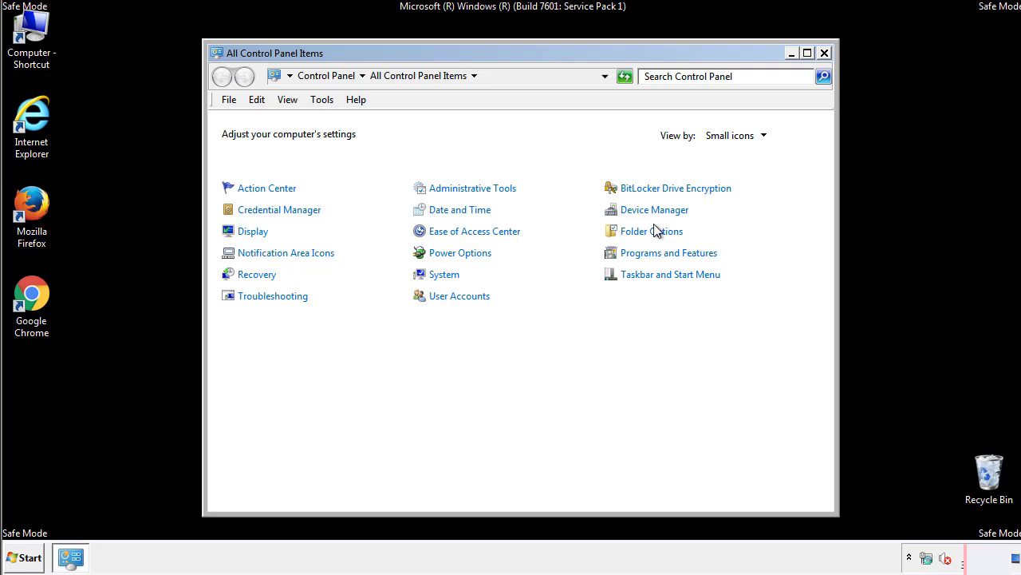
- Turn on Show hidden files, folders, and drives in Folder Options, then close Control Panel
click(655, 233)
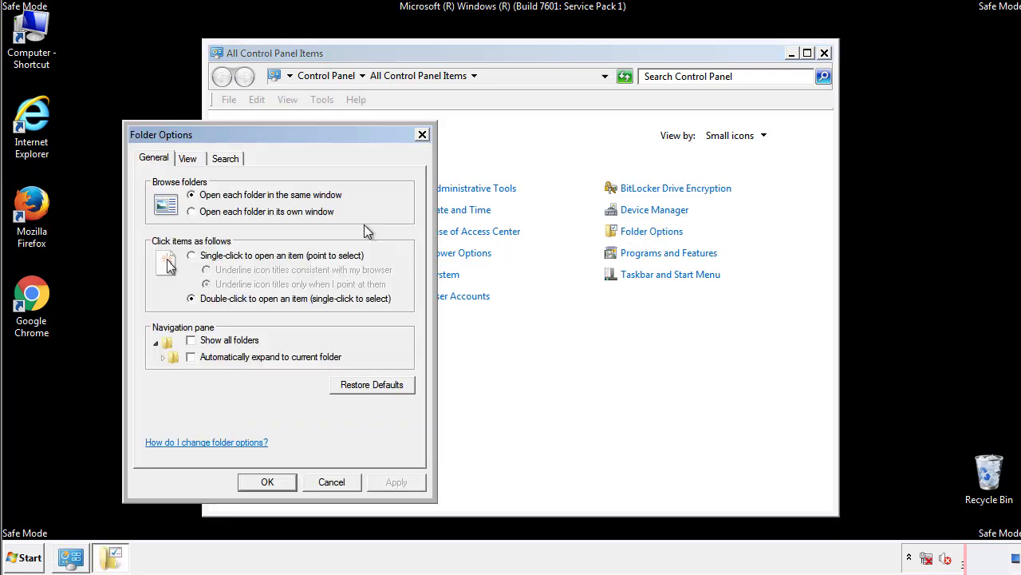
click(190, 161)
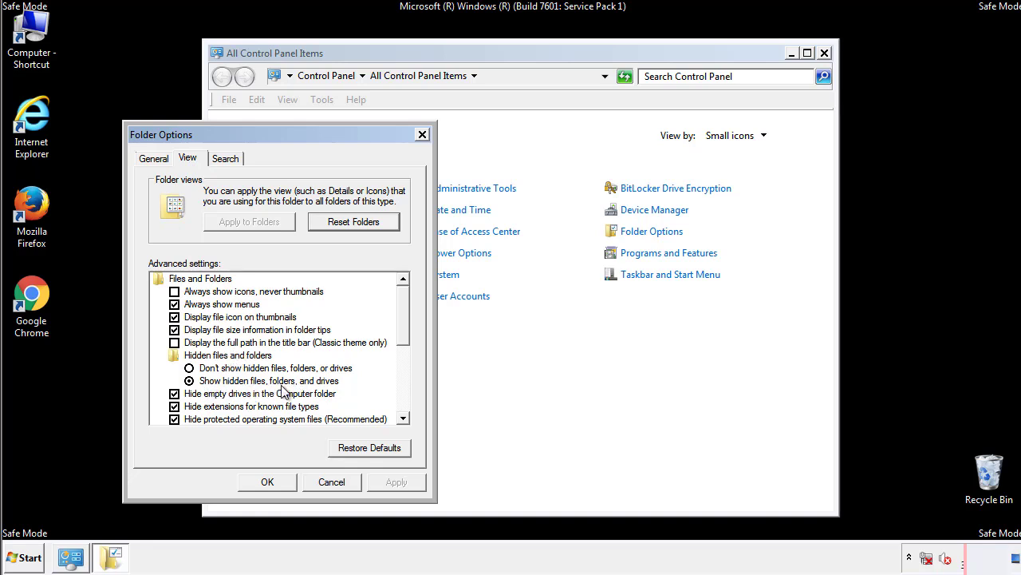
click(271, 482)
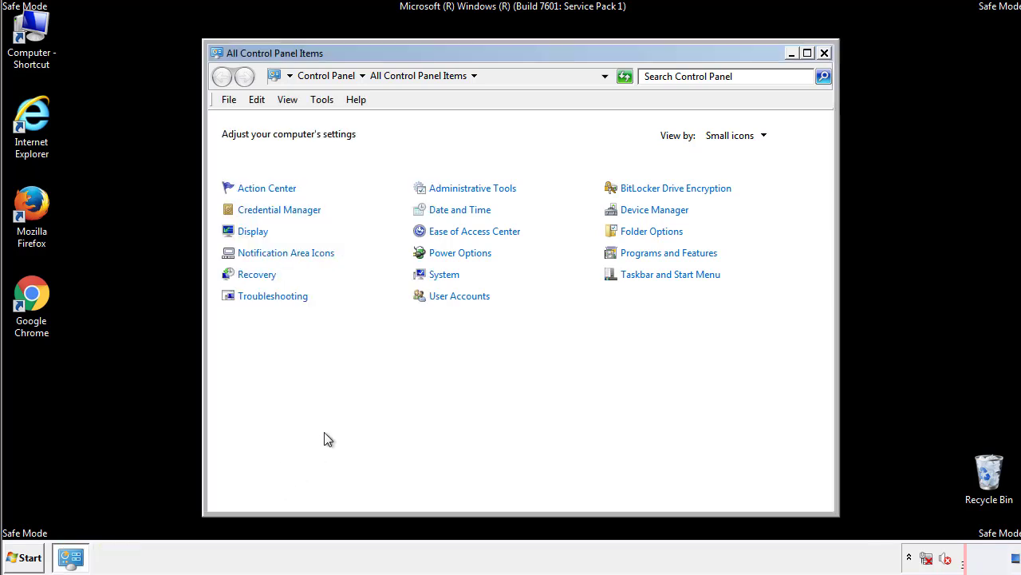
click(825, 53)
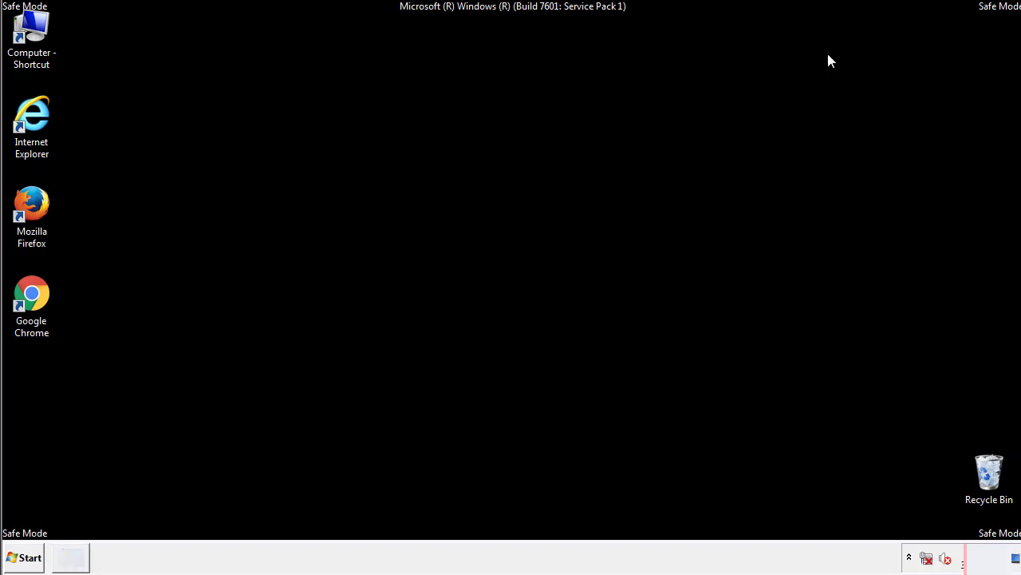
- Browse from Computer into Local Disk (C:)\Windows
double_click(41, 28)
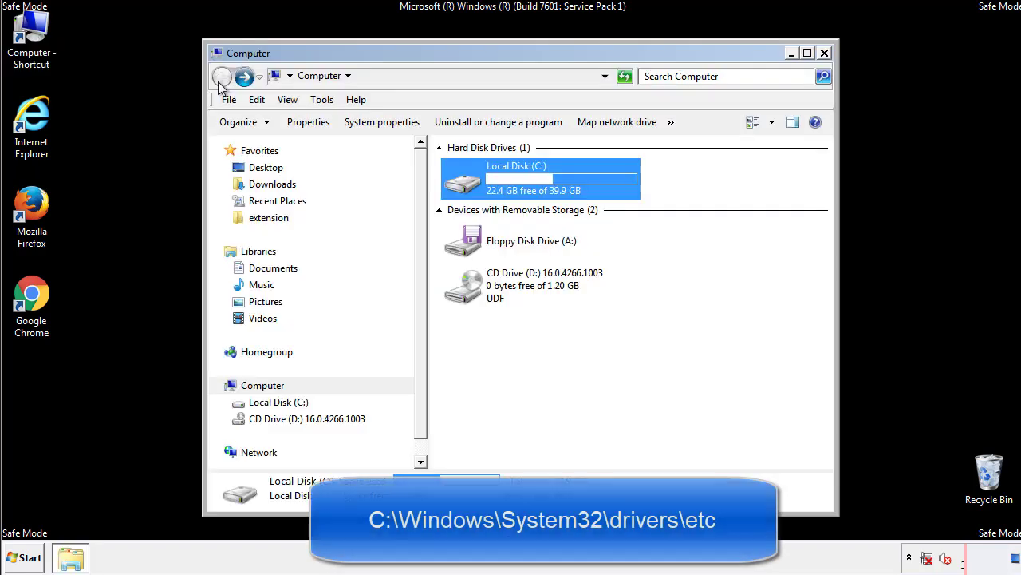
double_click(457, 179)
click(466, 294)
double_click(466, 294)
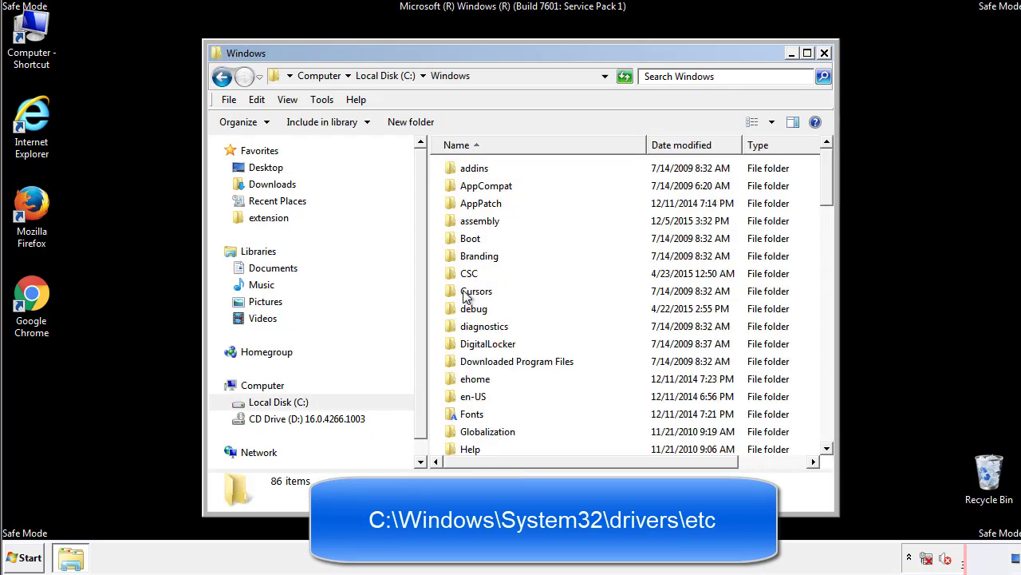
- Go into System32\drivers\etc and open the hosts file
scroll(469, 360, down, 2)
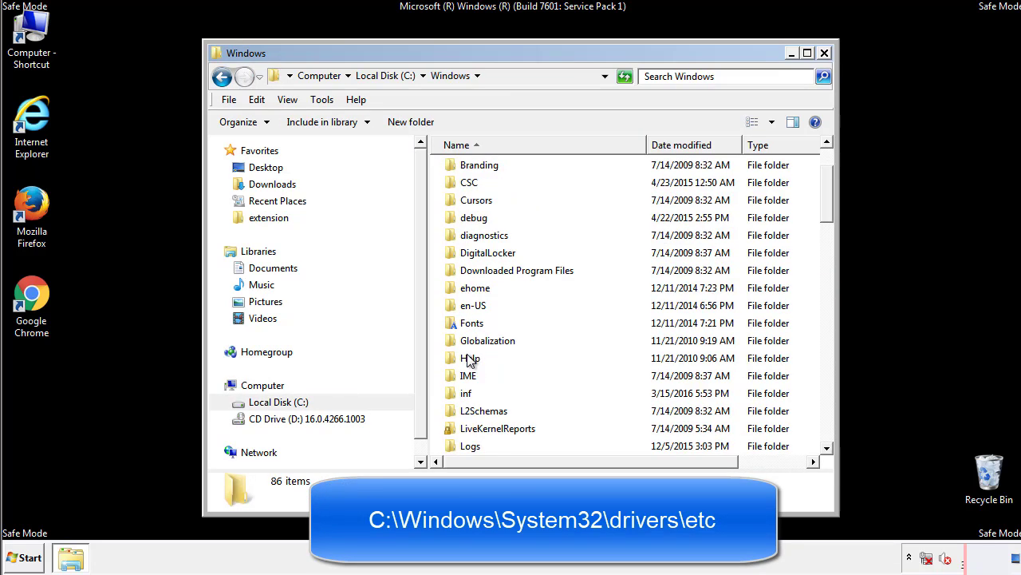
scroll(469, 361, down, 7)
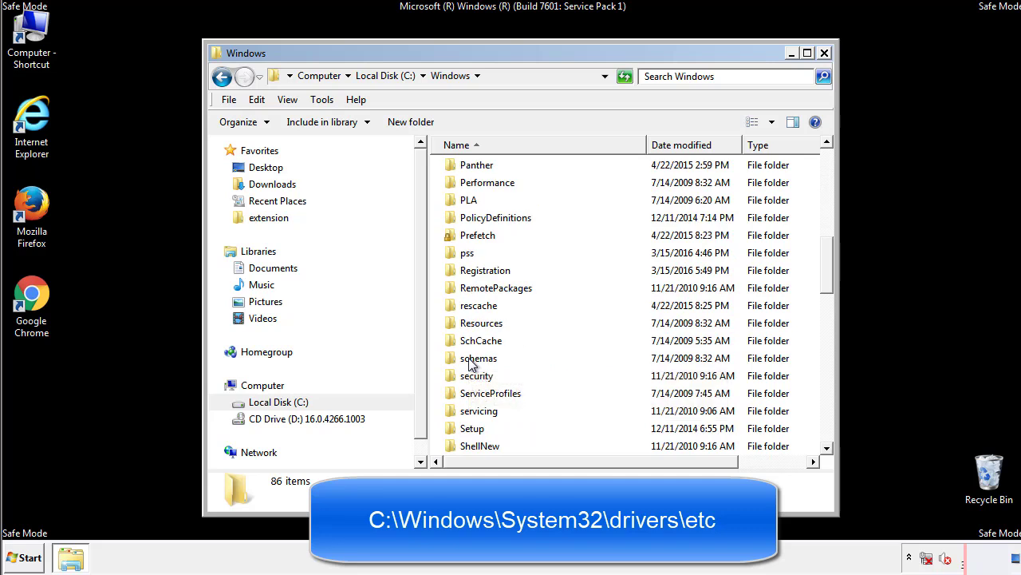
scroll(469, 361, down, 2)
double_click(483, 413)
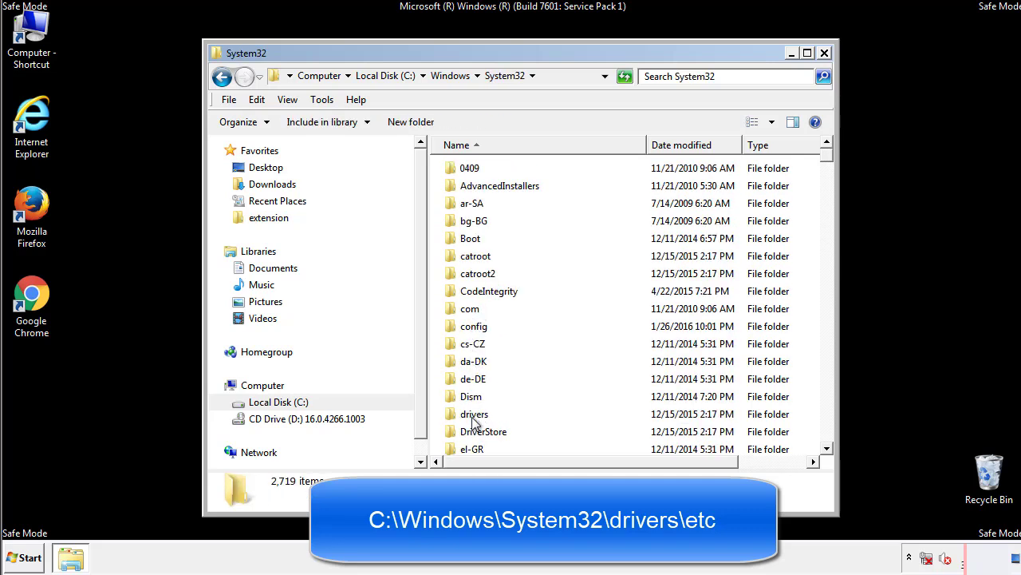
double_click(474, 414)
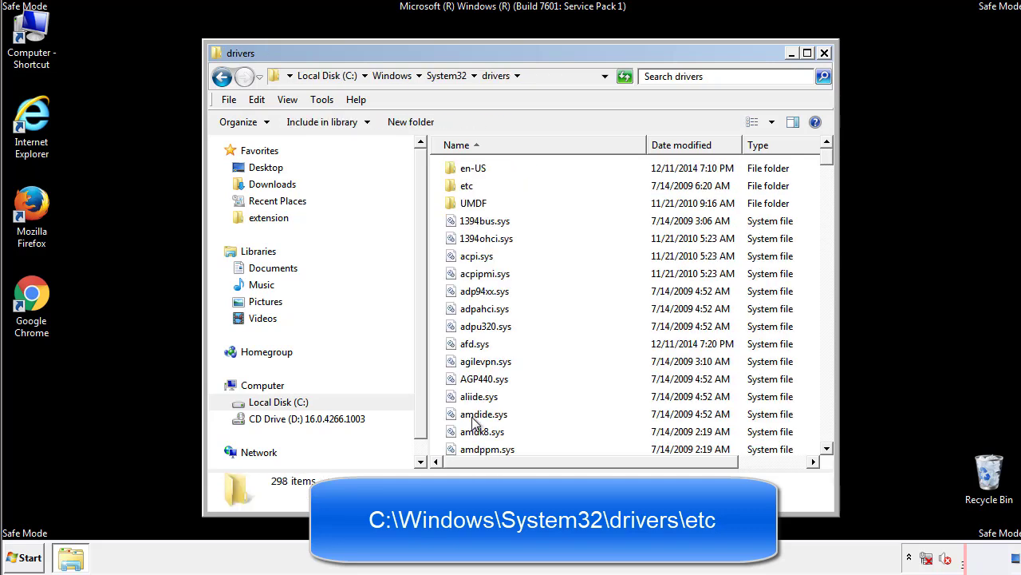
double_click(457, 191)
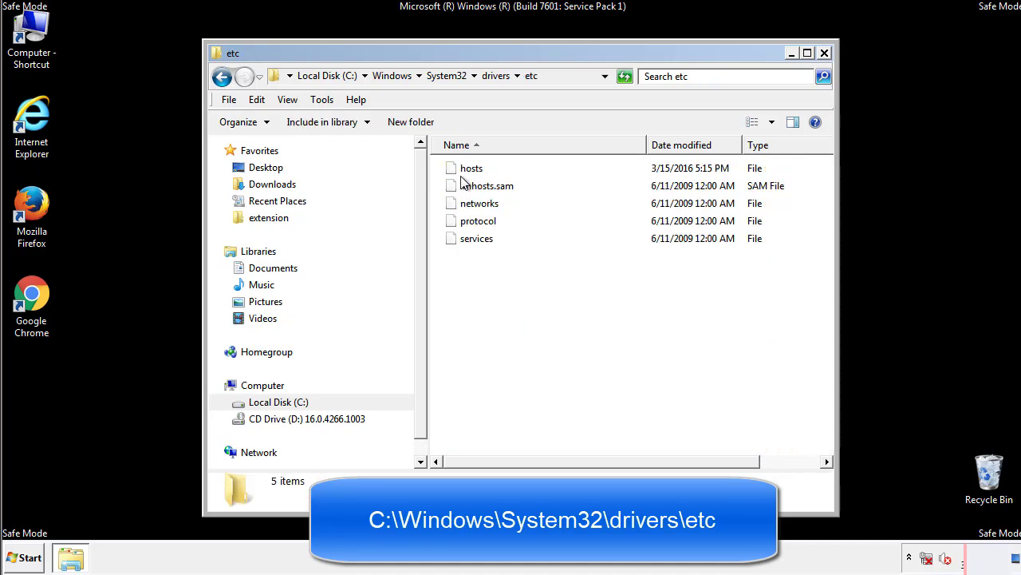
double_click(463, 169)
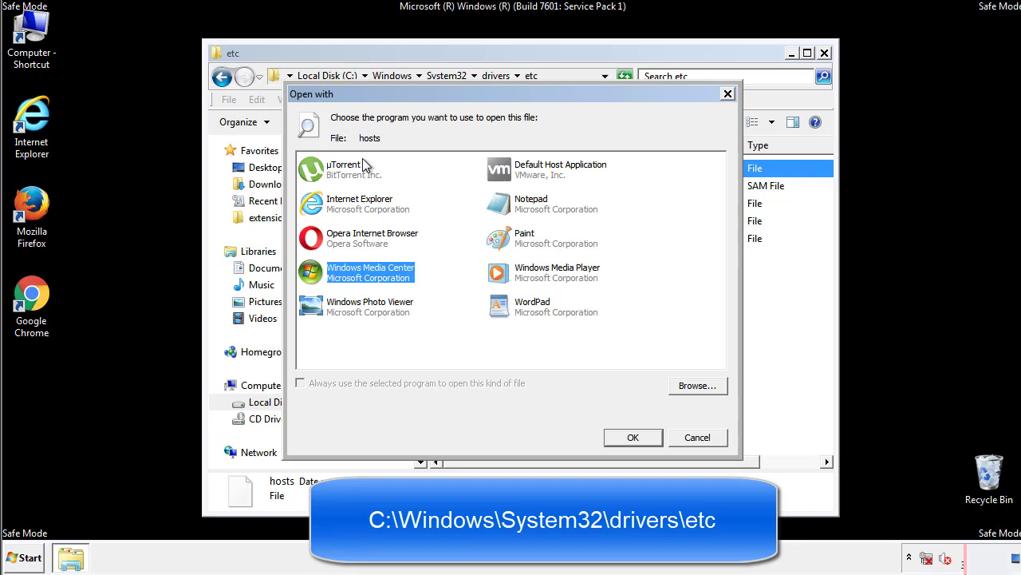
- Open hosts in Notepad and bring the window fully on screen
click(517, 209)
click(632, 438)
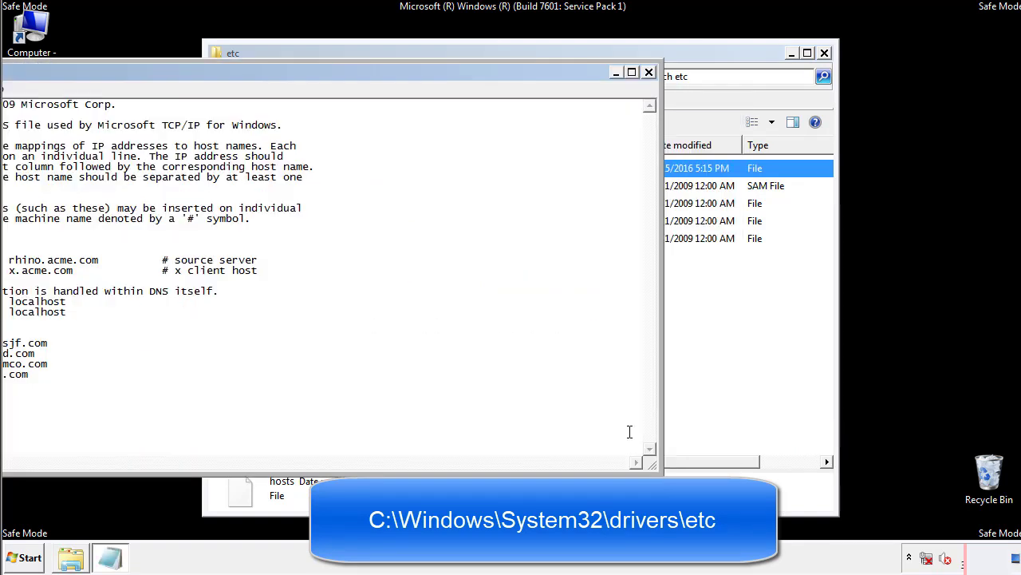
drag(418, 72, 650, 88)
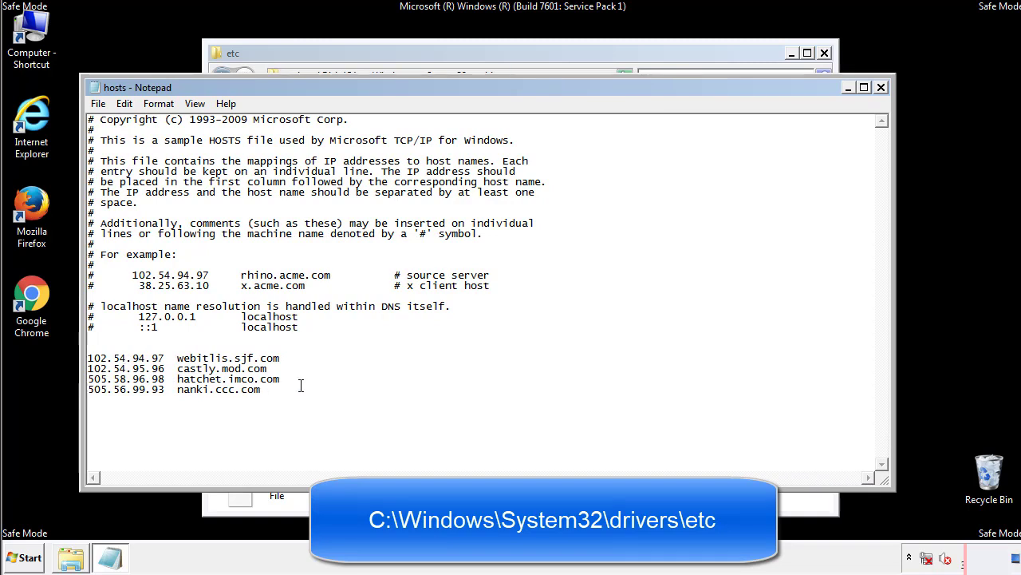
- Delete the four added host entries, save hosts, and close Explorer
drag(286, 391, 88, 356)
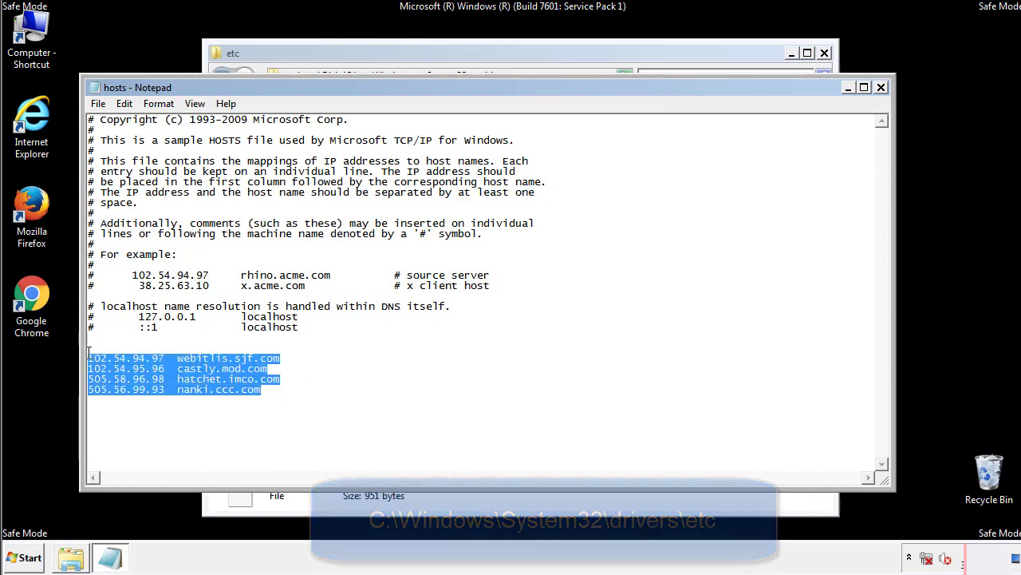
key(Delete)
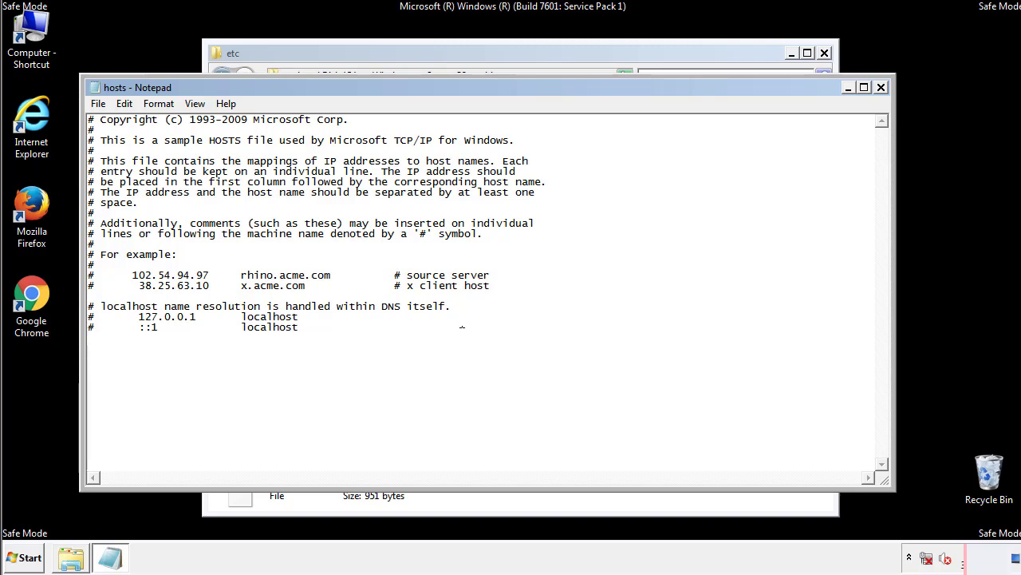
click(881, 89)
click(451, 290)
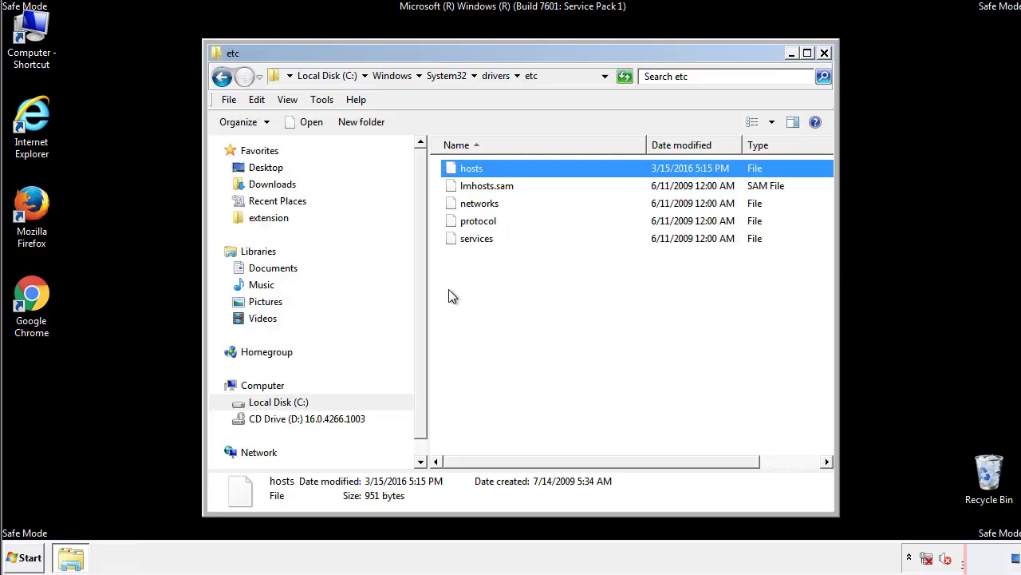
click(824, 54)
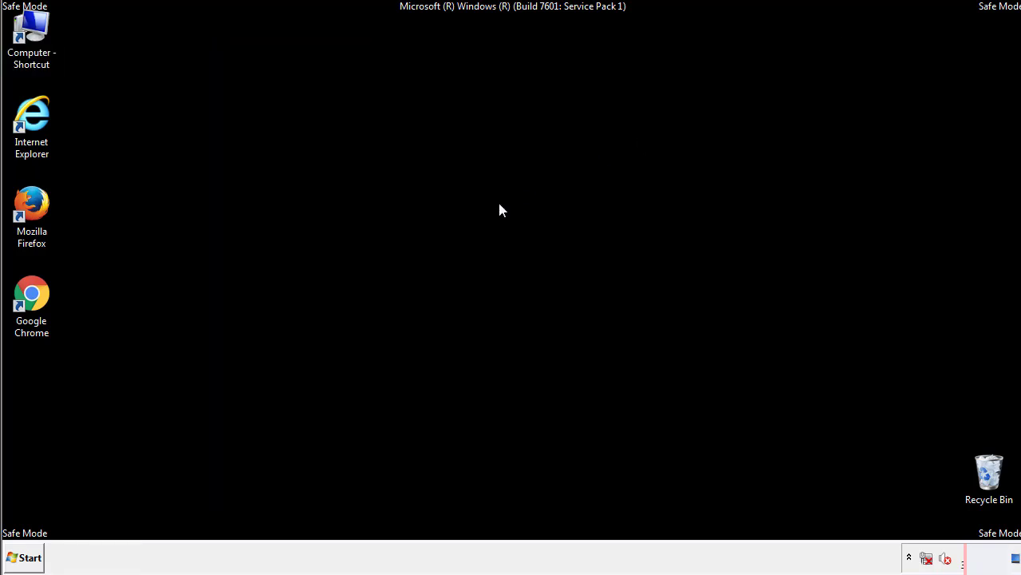
- Open the Startup folder from All Programs in its own window
click(29, 558)
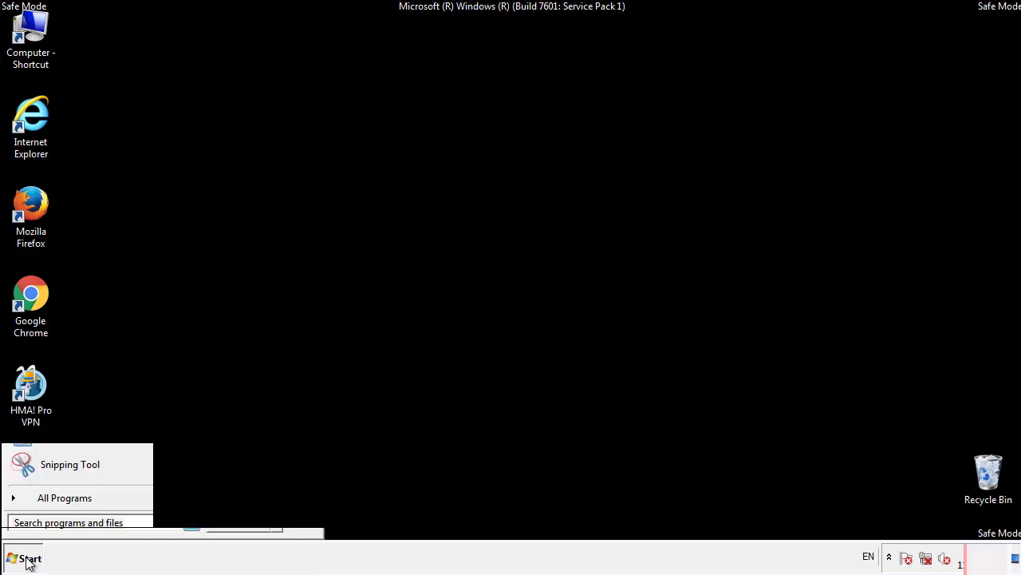
click(46, 498)
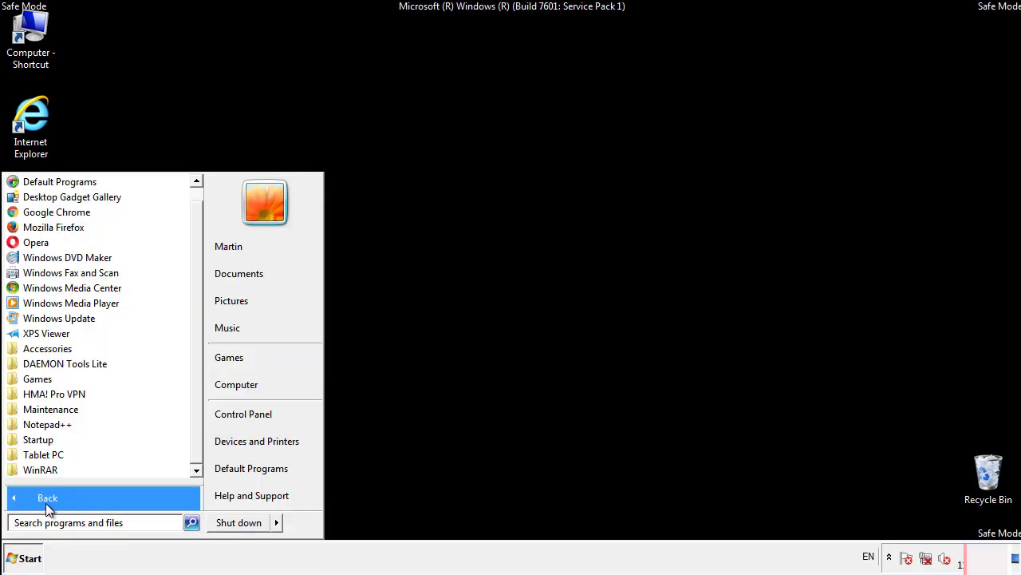
right_click(42, 439)
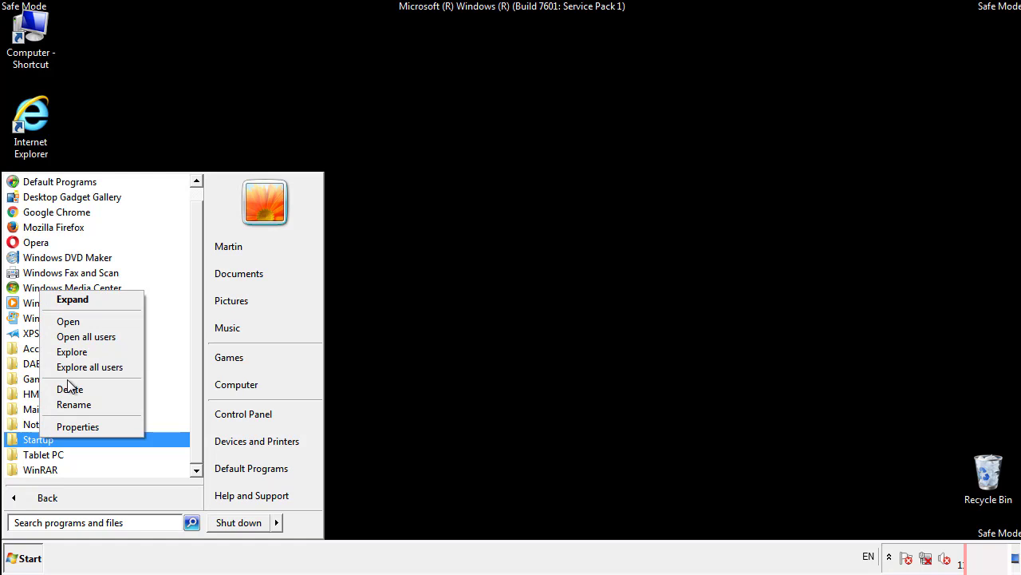
click(78, 321)
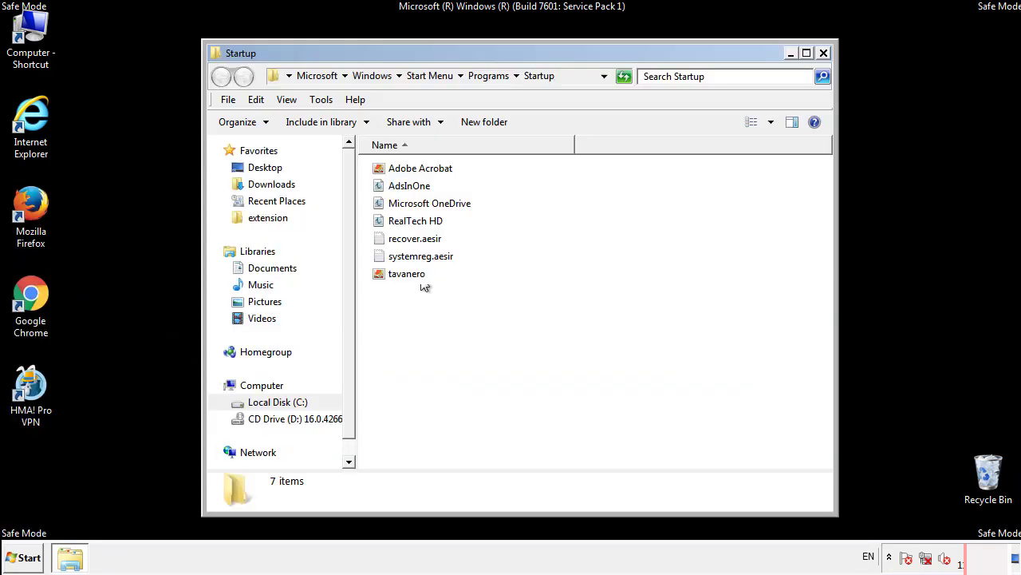
- Delete AdsInOne, recover.aesir, systemreg.aesir and tavanero from Startup to the Recycle Bin
click(416, 188)
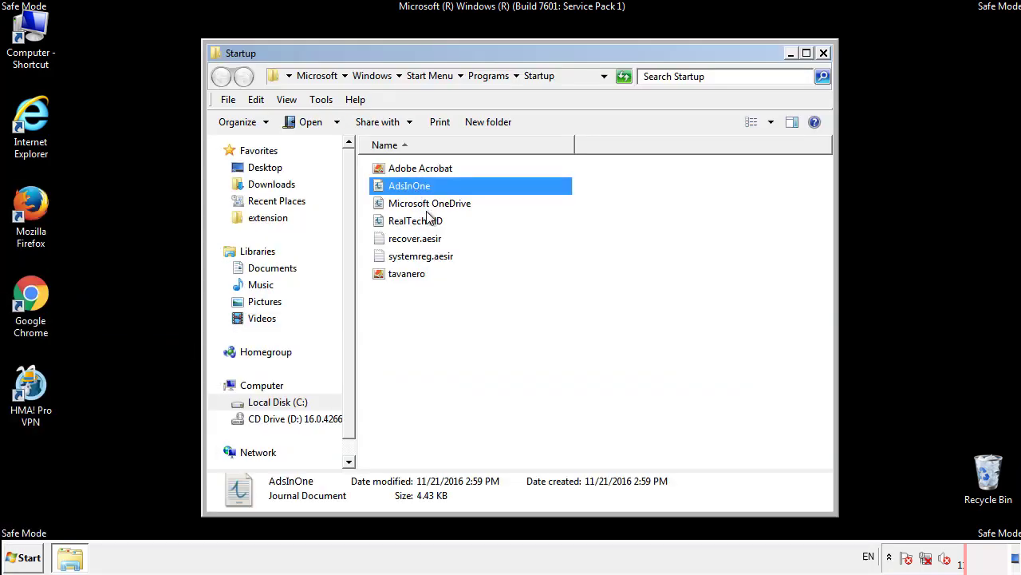
ctrl+click(415, 239)
ctrl+click(424, 256)
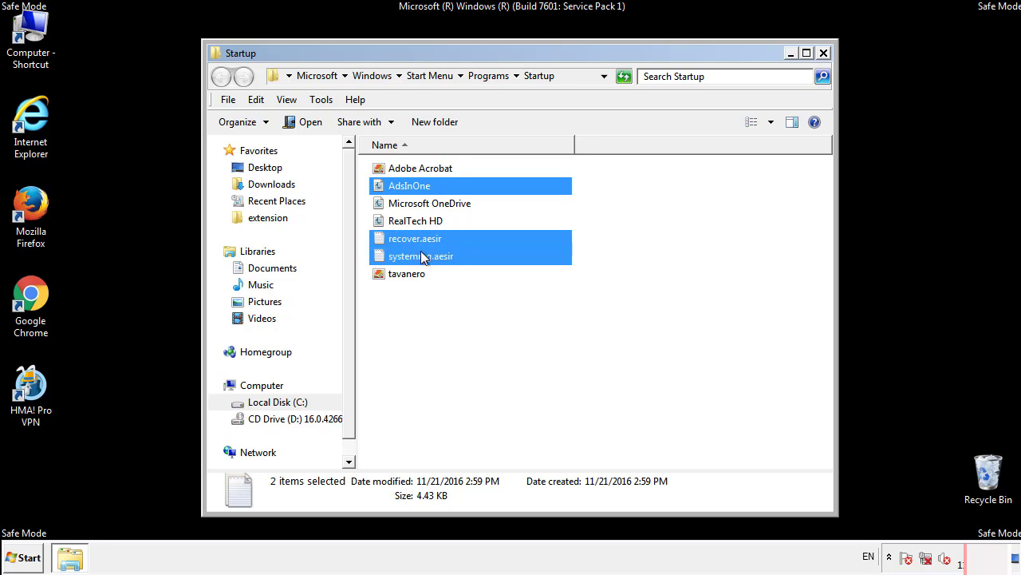
ctrl+click(408, 274)
right_click(404, 274)
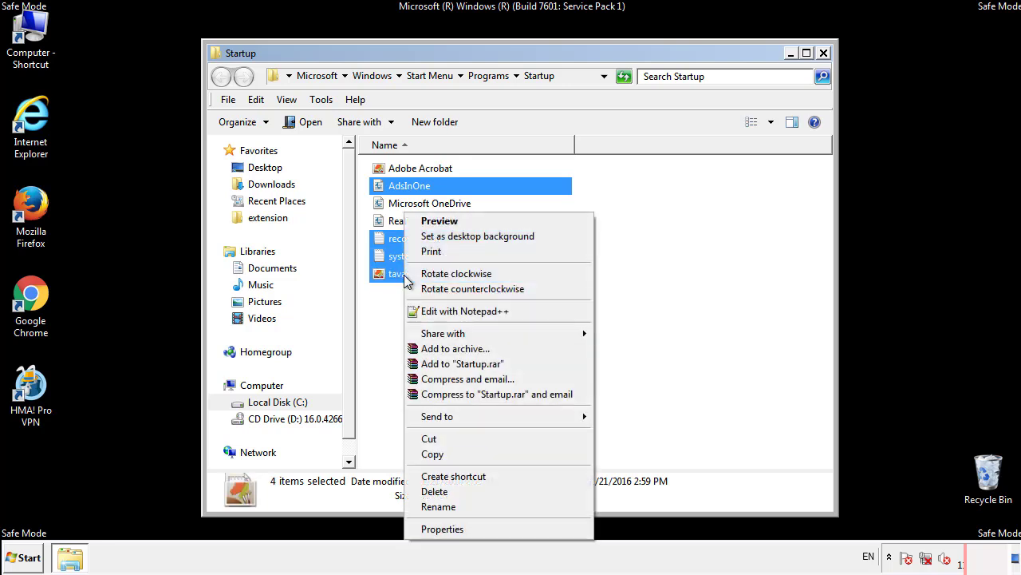
click(431, 490)
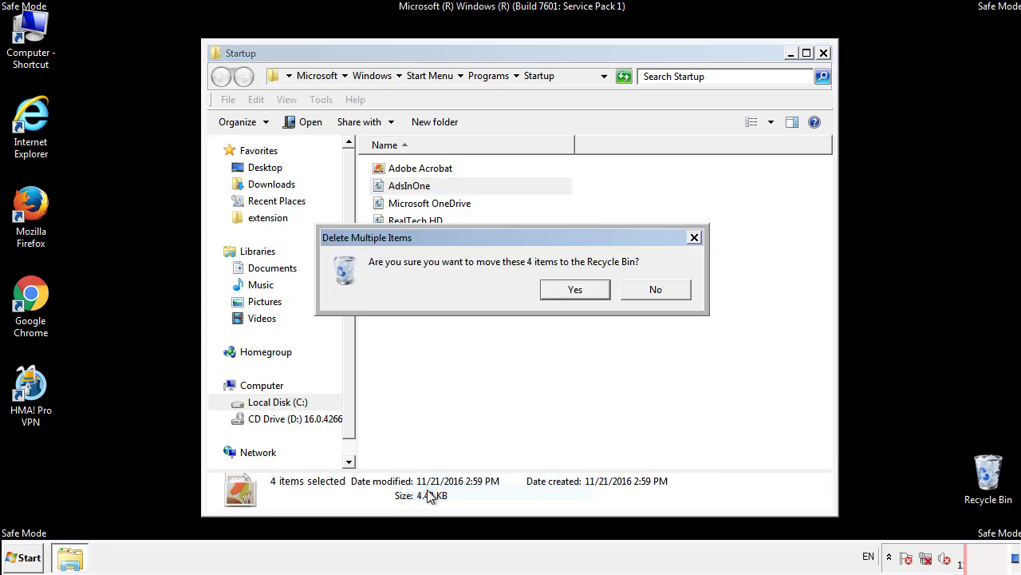
click(570, 289)
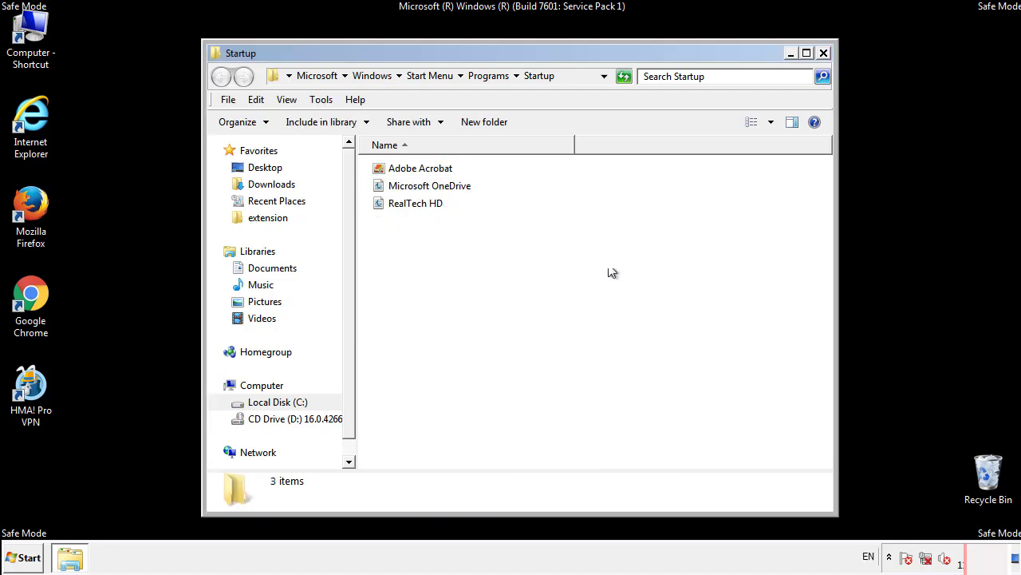
- Close the Startup folder and enter regedit in the Start search
click(823, 50)
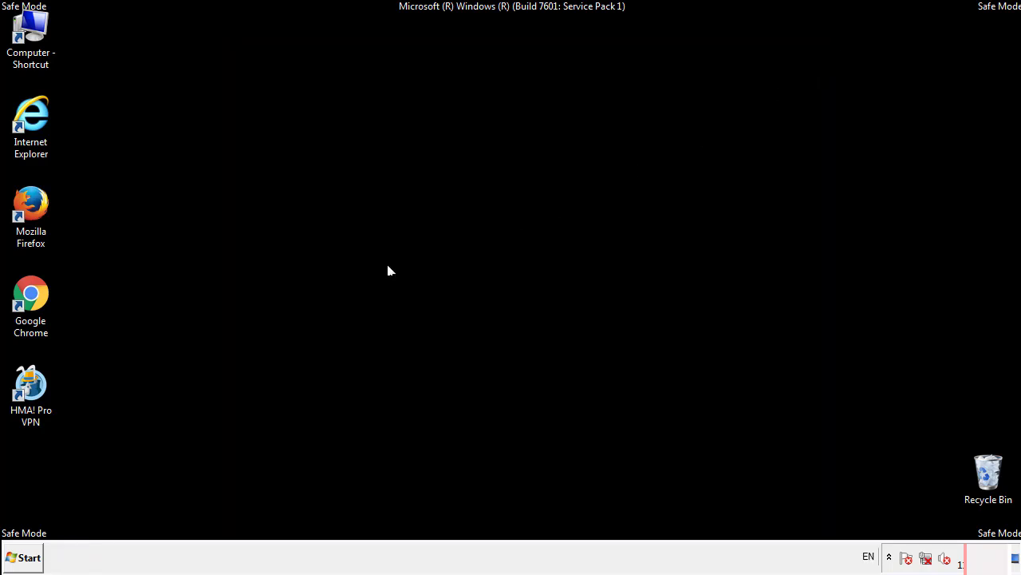
click(24, 559)
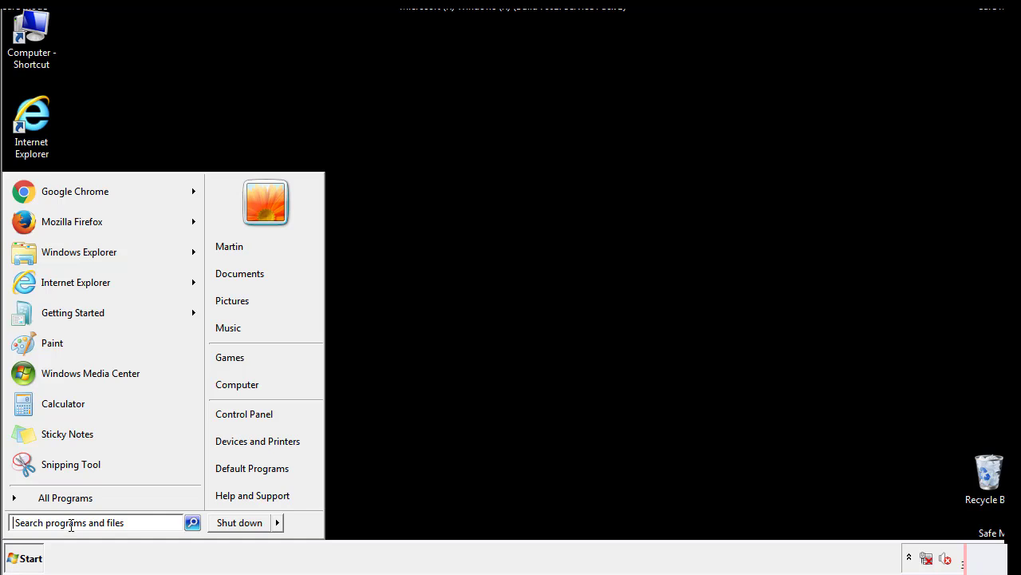
text(reged)
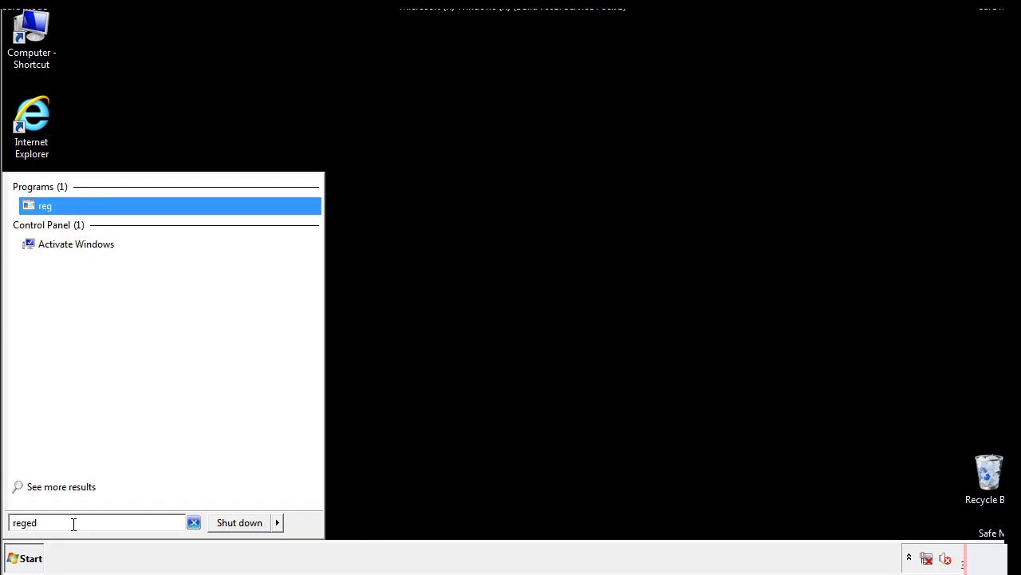
text(it)
- Launch regedit and expand HKEY_LOCAL_MACHINE\SOFTWARE\Microsoft\Windows\CurrentVersion to reveal Run and RunOnce
key(Return)
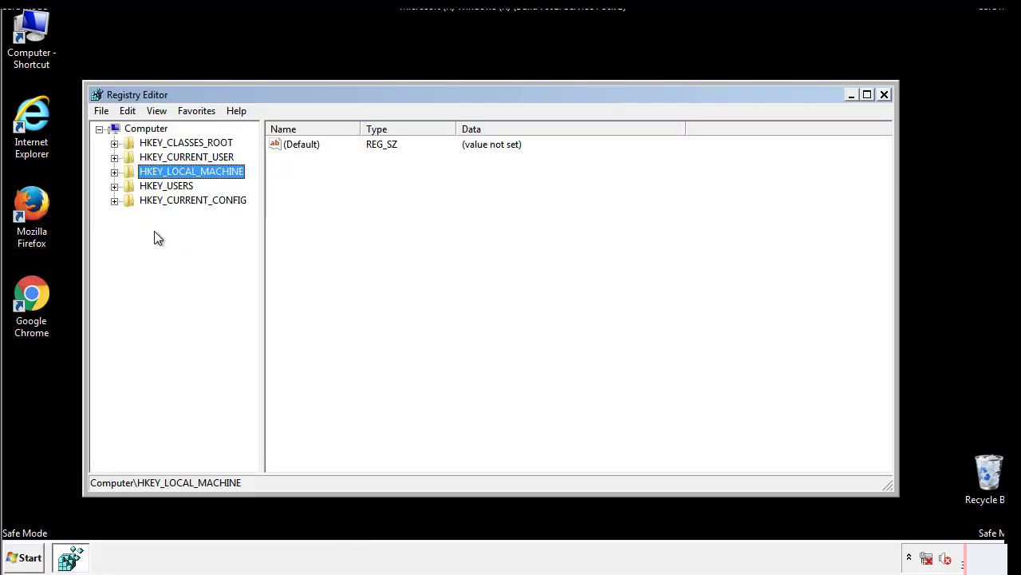
click(114, 172)
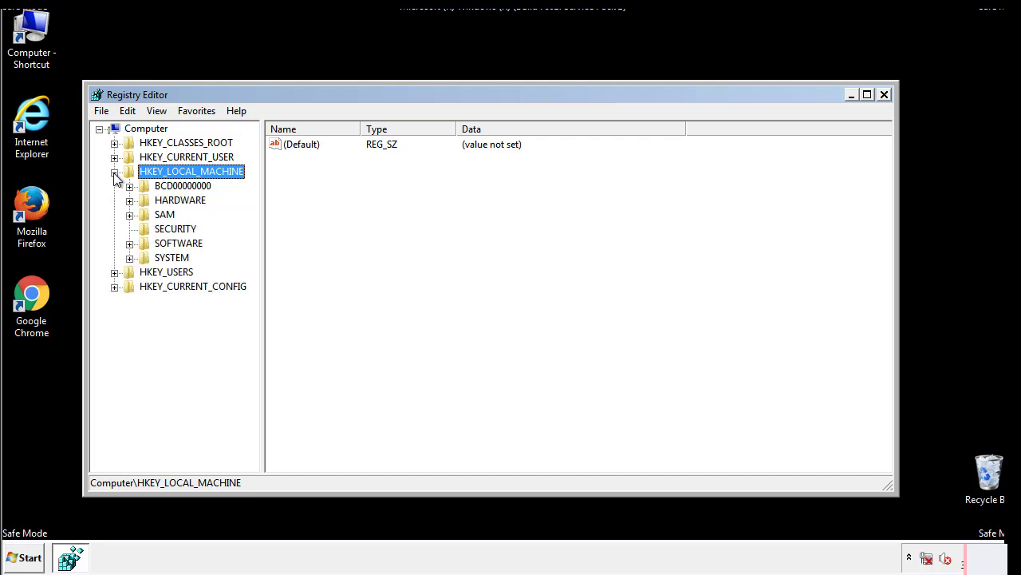
click(129, 243)
drag(251, 235, 252, 264)
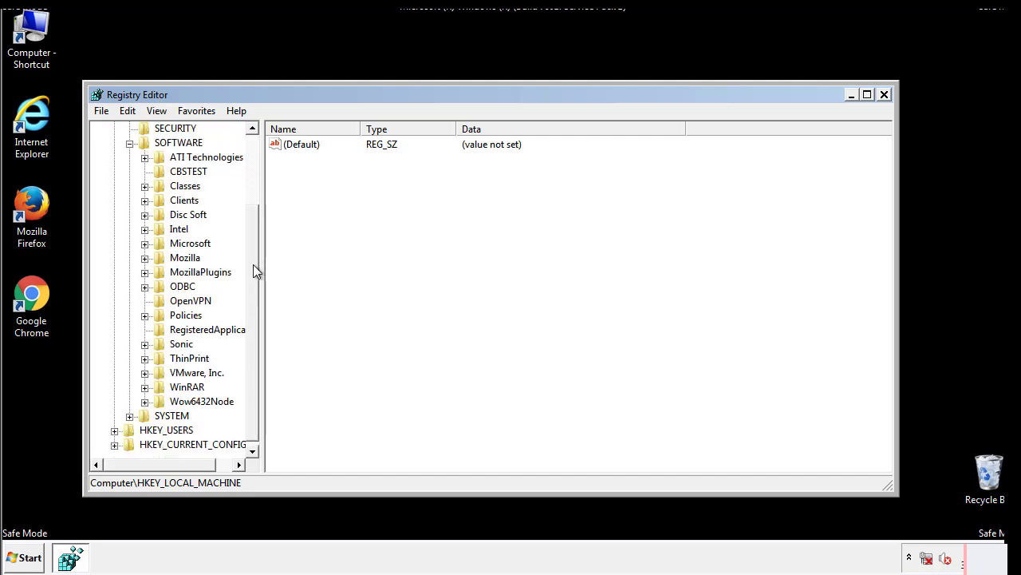
click(144, 244)
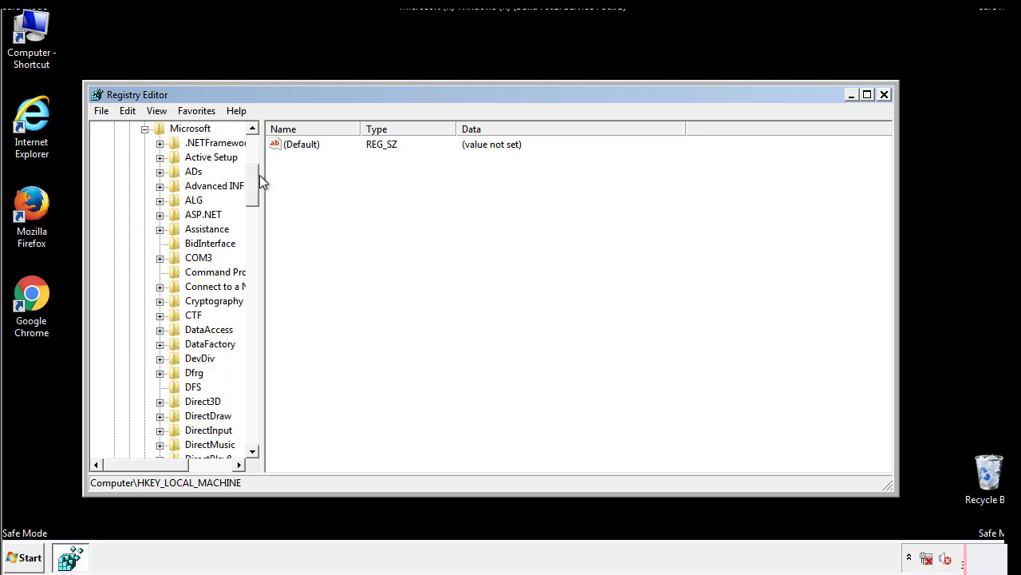
mouse_move(251, 196)
mouse_down()
mouse_move(254, 419)
mouse_move(254, 408)
mouse_up()
click(160, 243)
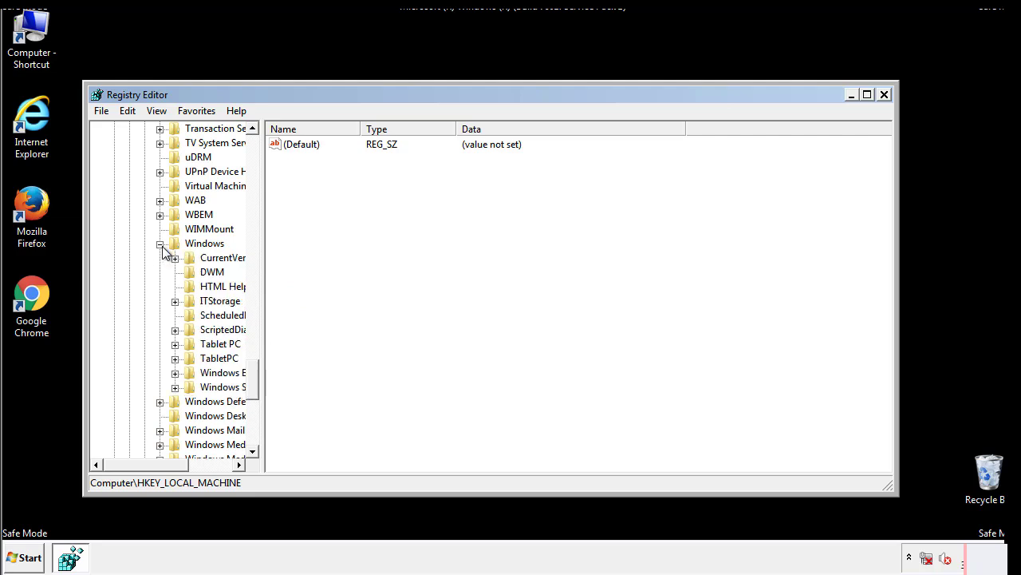
drag(140, 464, 167, 468)
click(131, 258)
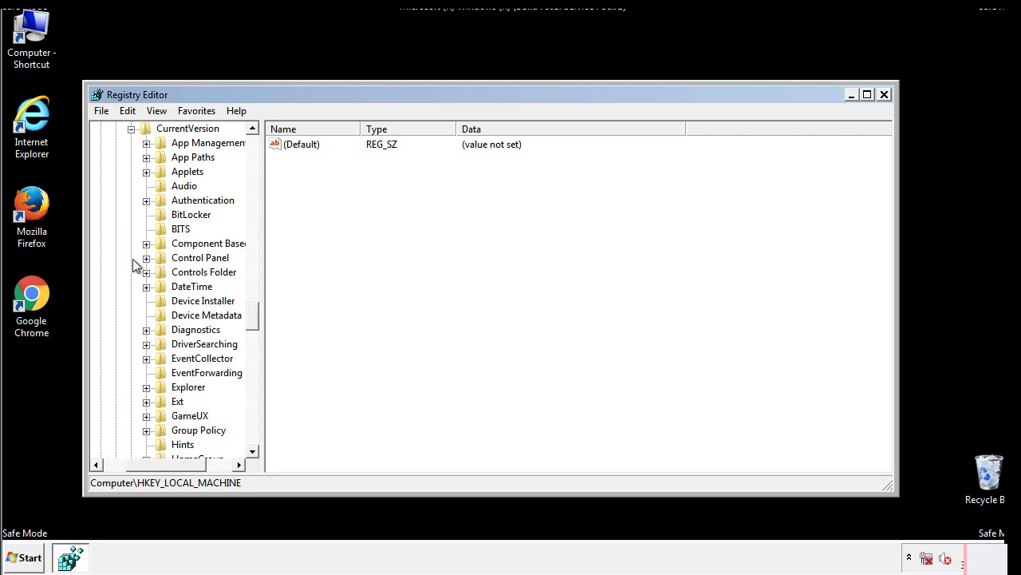
drag(256, 319, 253, 369)
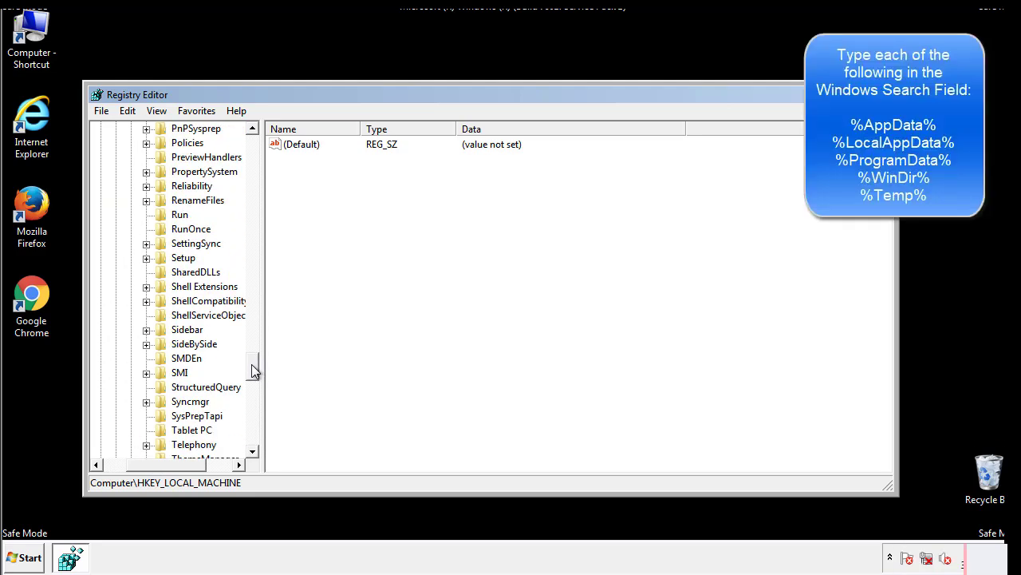
- Delete the tappi.loc value from the HKLM Run key, then scroll the tree to the top
click(170, 217)
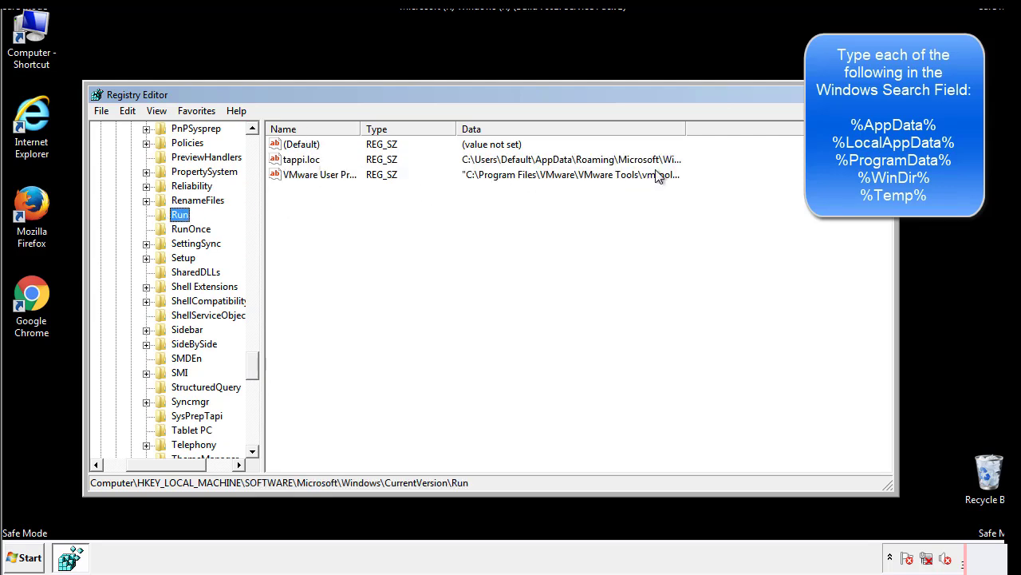
click(302, 163)
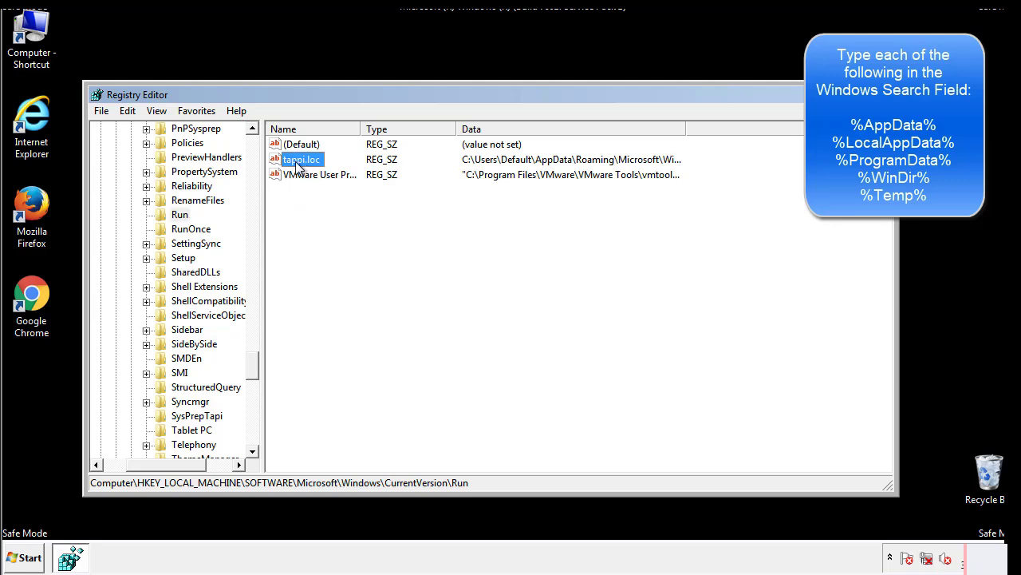
right_click(296, 162)
click(318, 207)
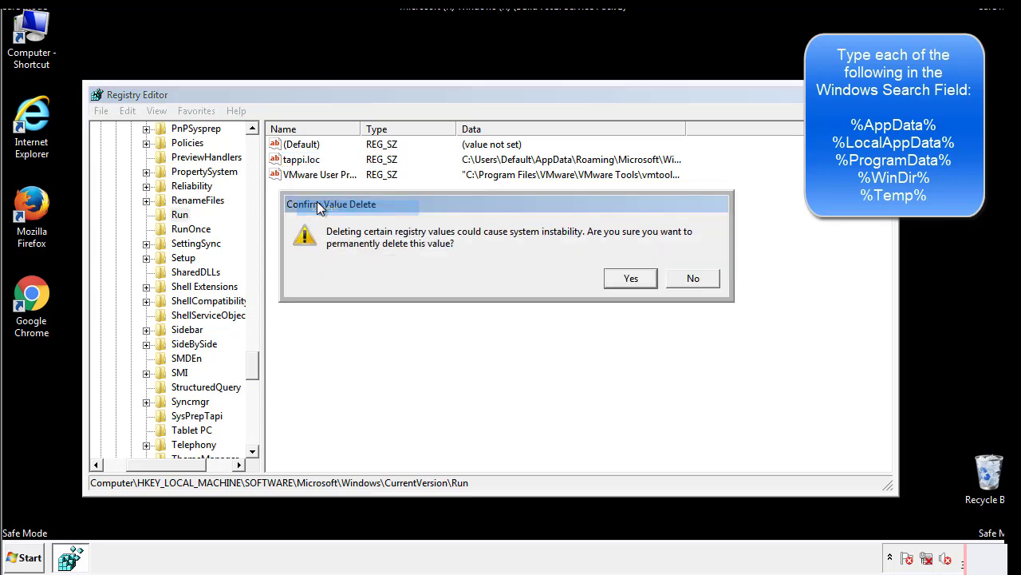
click(620, 279)
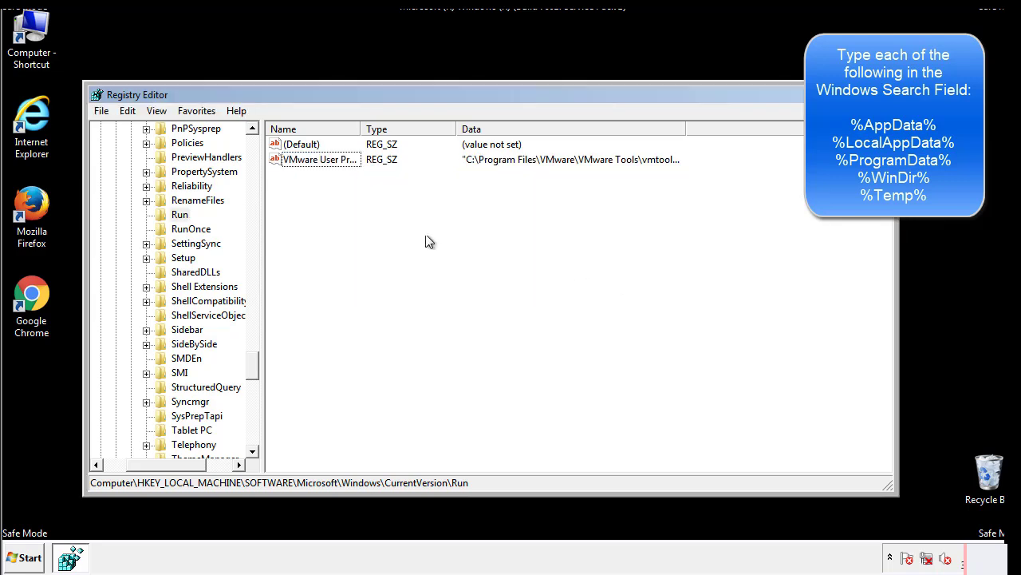
drag(251, 363, 252, 437)
drag(187, 465, 124, 471)
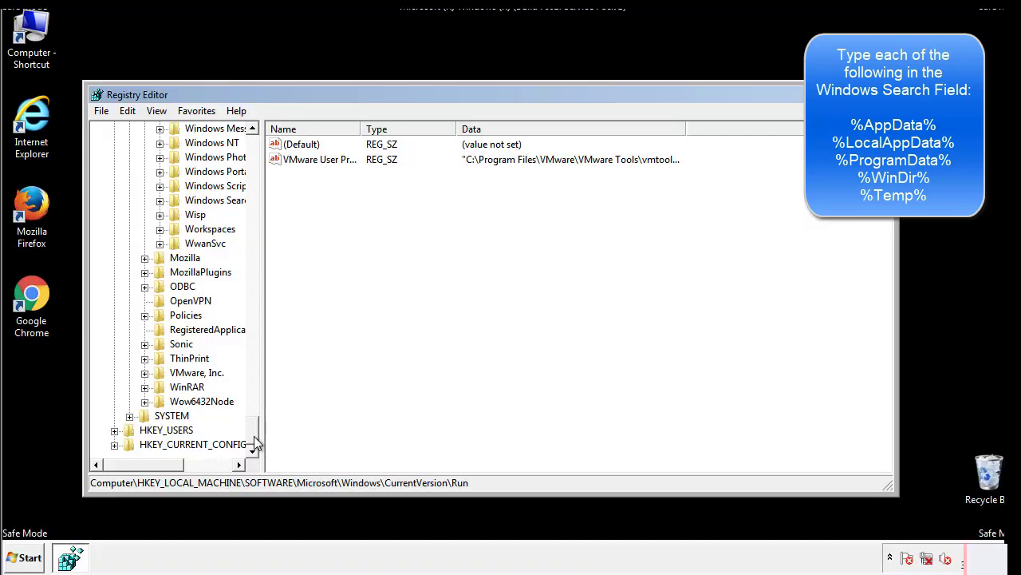
drag(254, 439, 260, 151)
- Collapse HKLM and expand HKEY_CURRENT_USER\Software\Microsoft\Windows\CurrentVersion
click(114, 171)
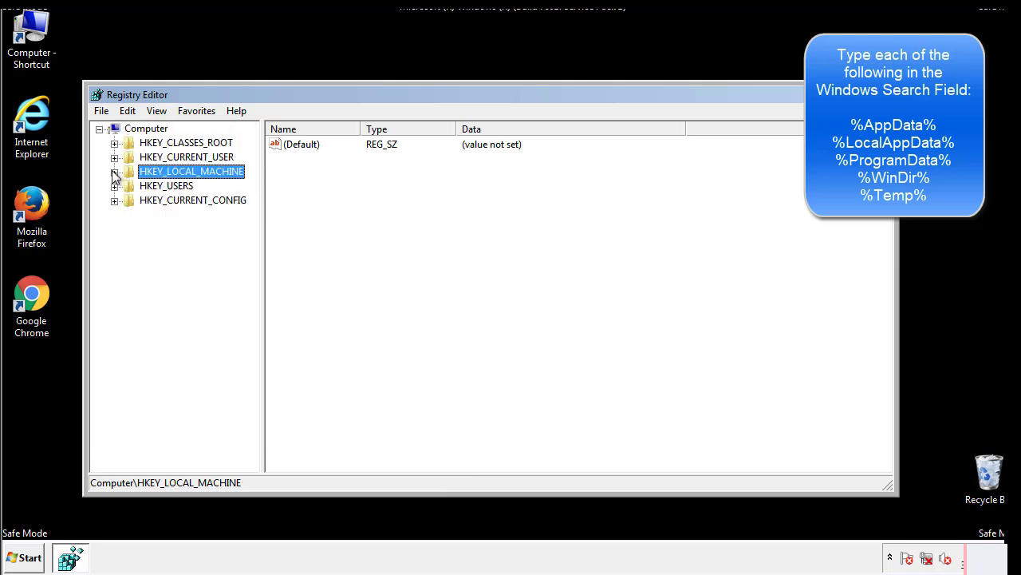
click(114, 157)
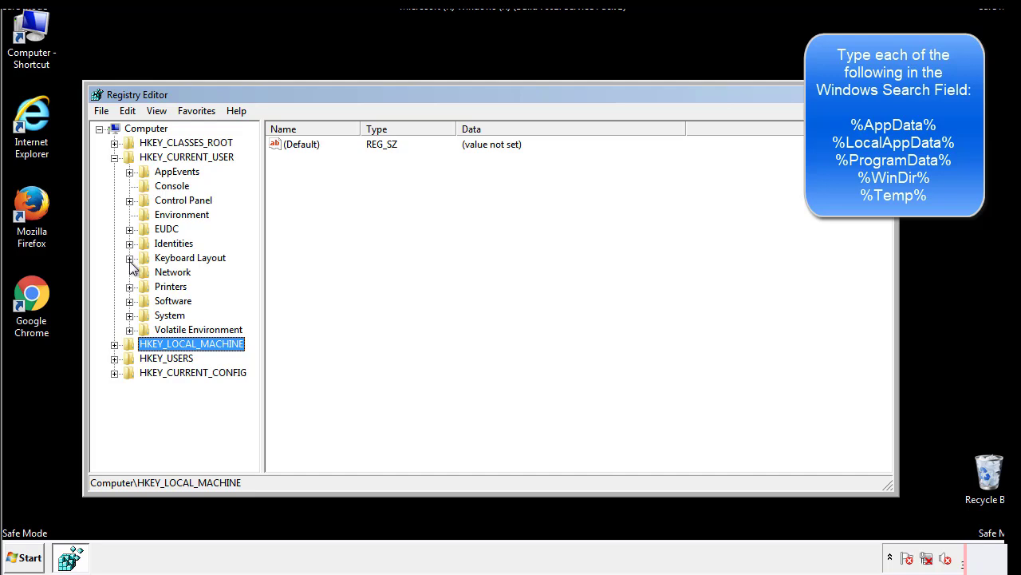
click(131, 302)
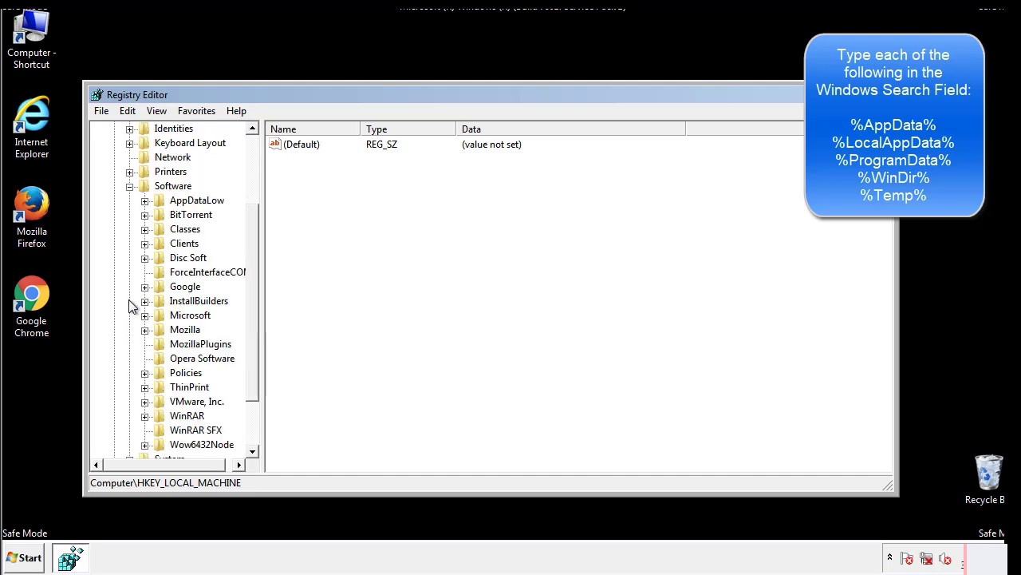
drag(251, 290, 250, 304)
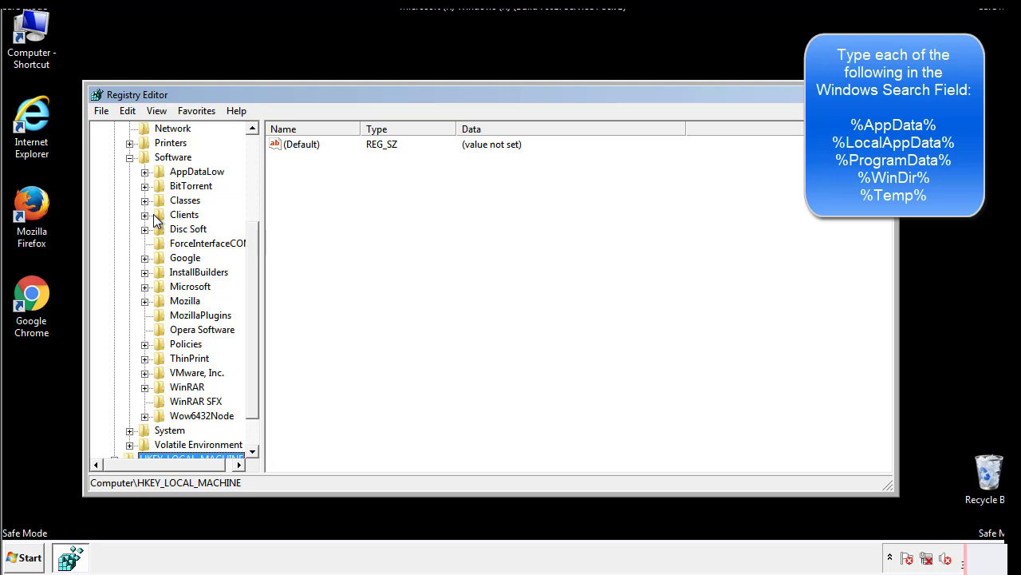
click(145, 286)
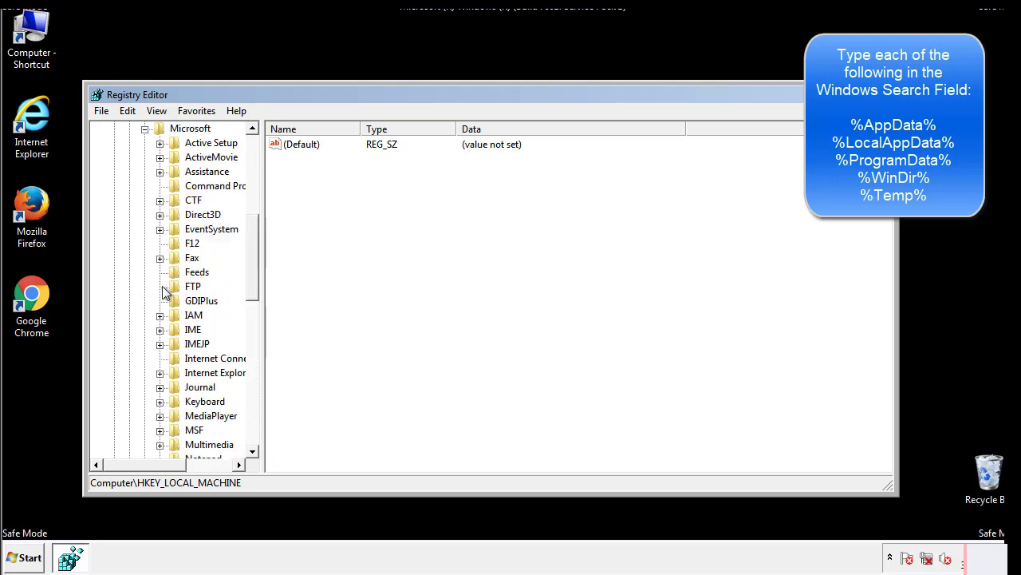
drag(250, 236, 251, 332)
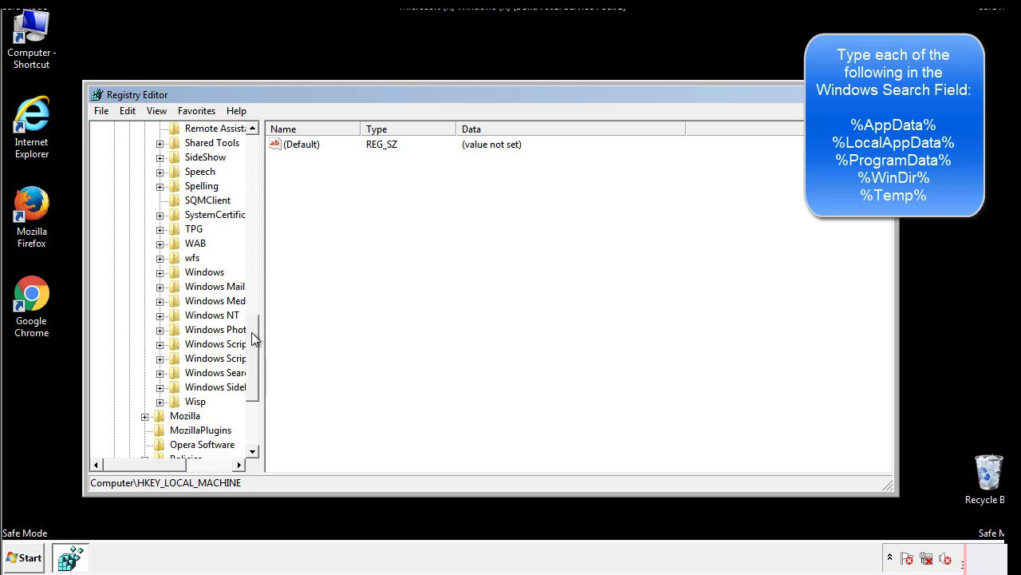
click(160, 272)
click(175, 286)
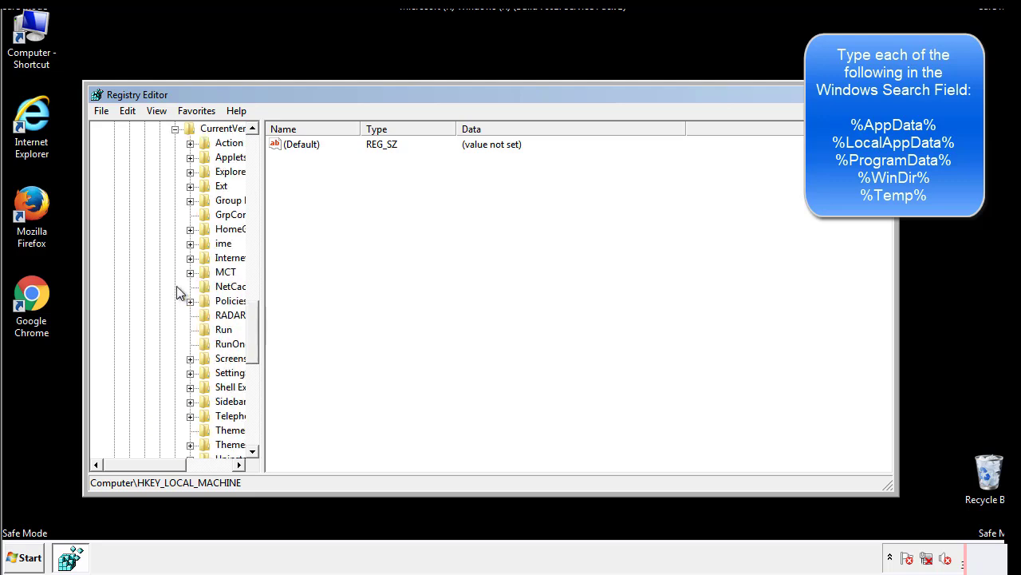
drag(156, 470, 180, 464)
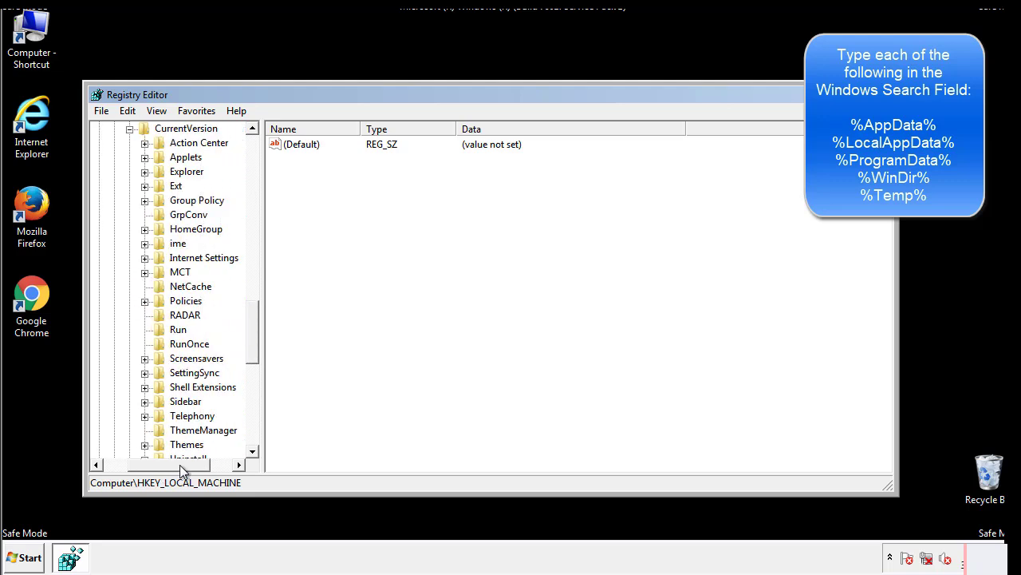
- Inspect the HKCU Run key's DAEMON Tools entry, then collapse the Windows key
click(175, 329)
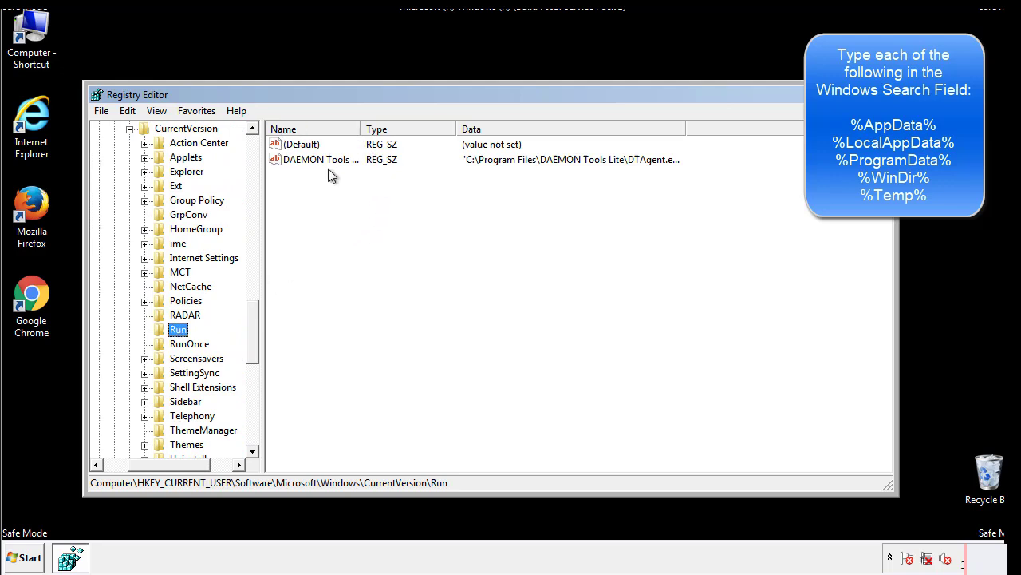
click(437, 185)
drag(169, 462, 147, 463)
drag(254, 347, 252, 333)
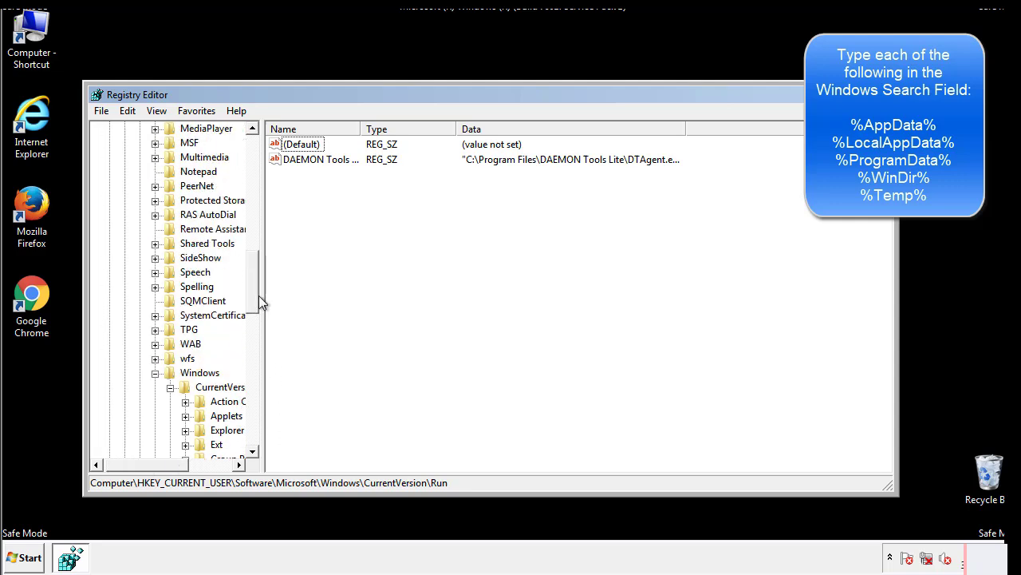
click(155, 372)
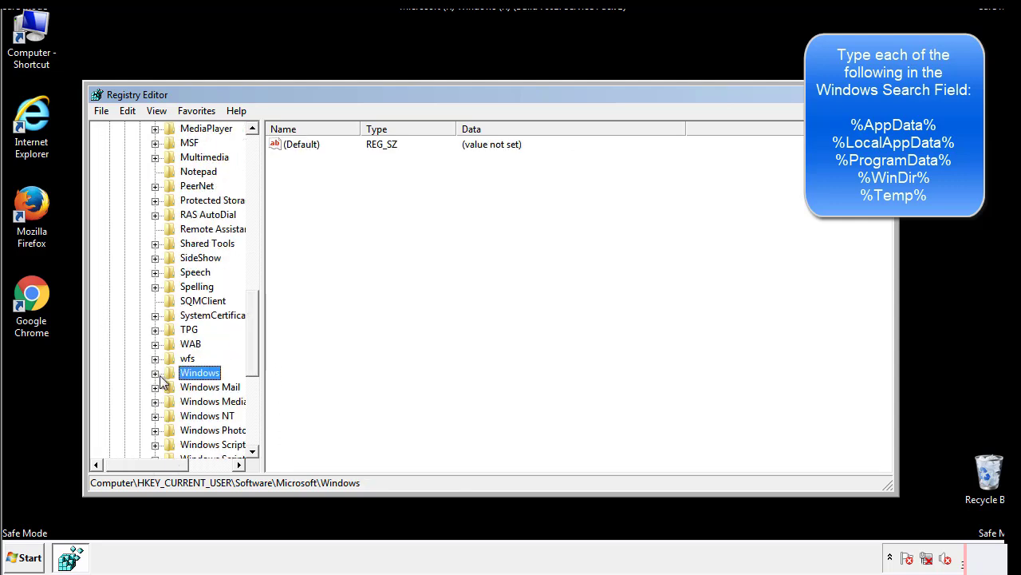
drag(256, 355, 257, 197)
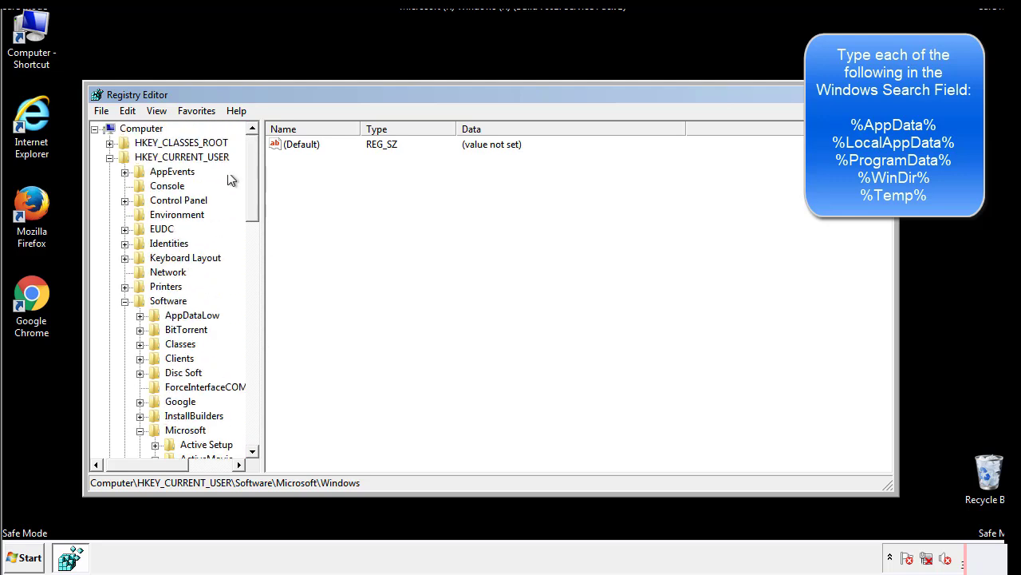
- Search the registry for %temp% via Edit > Find
click(129, 112)
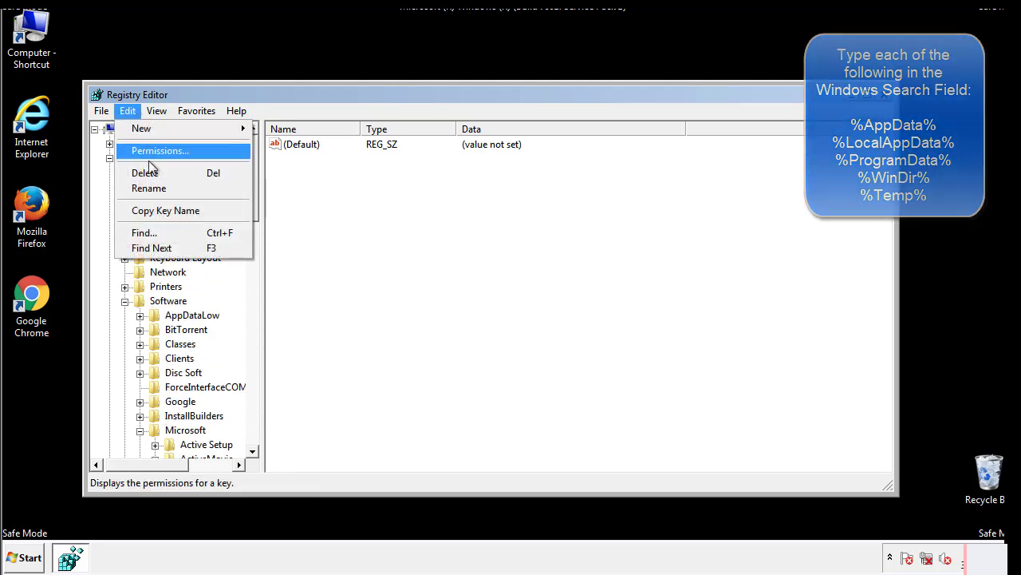
click(143, 232)
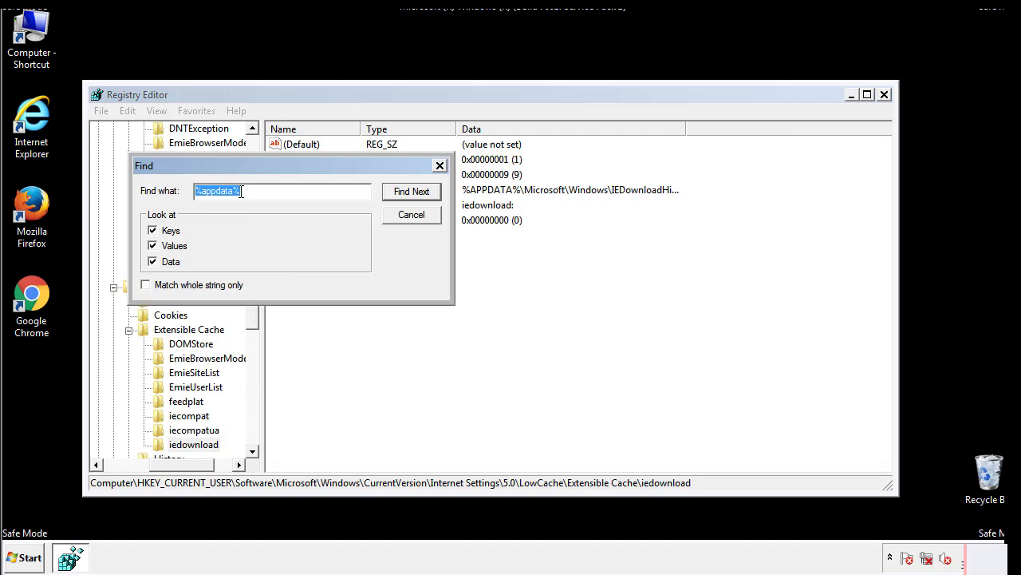
text(%temp%)
key(Return)
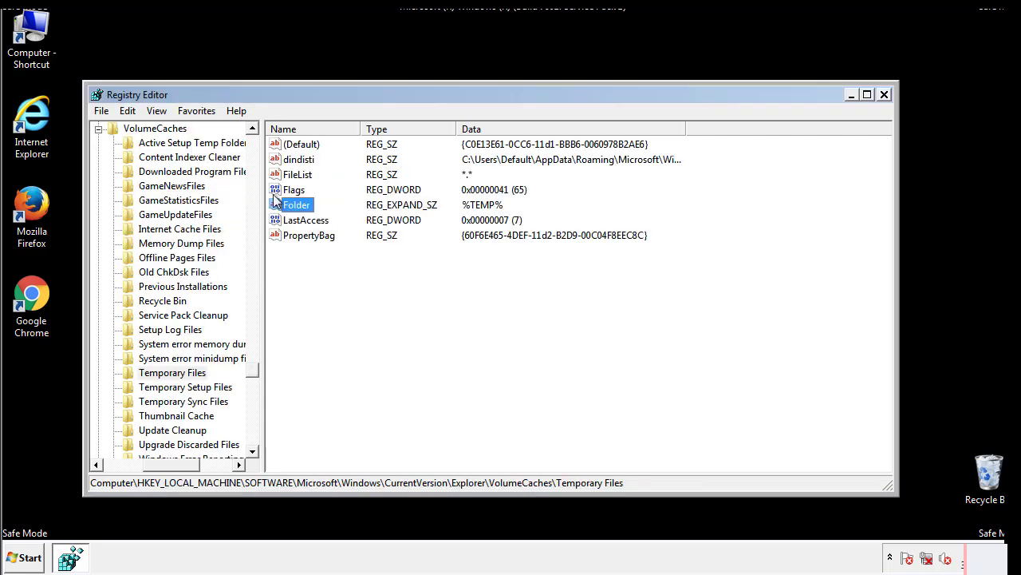
- Delete all values in the Temporary Files key, leaving only (Default)
click(423, 279)
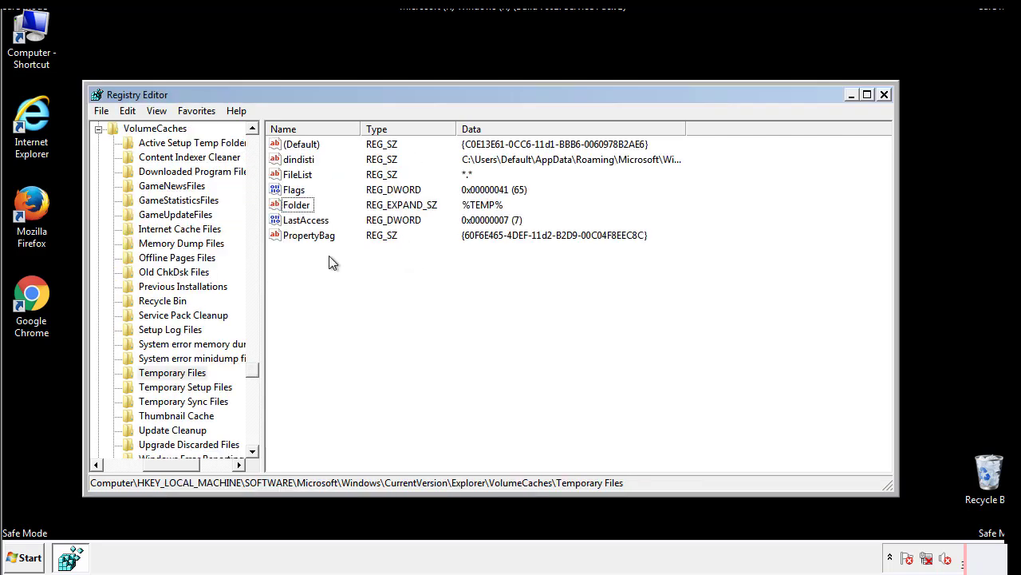
drag(327, 255, 289, 147)
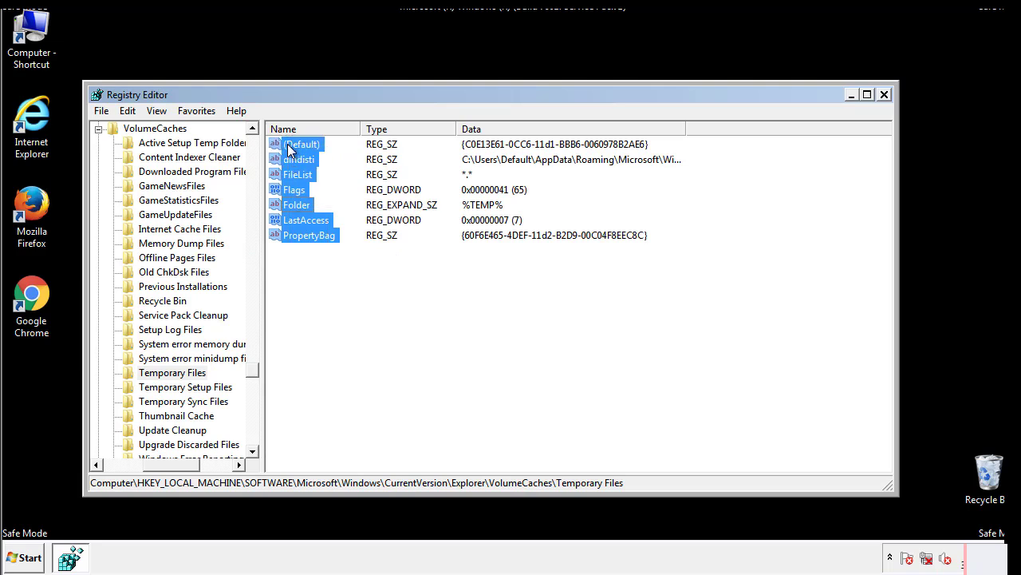
right_click(289, 150)
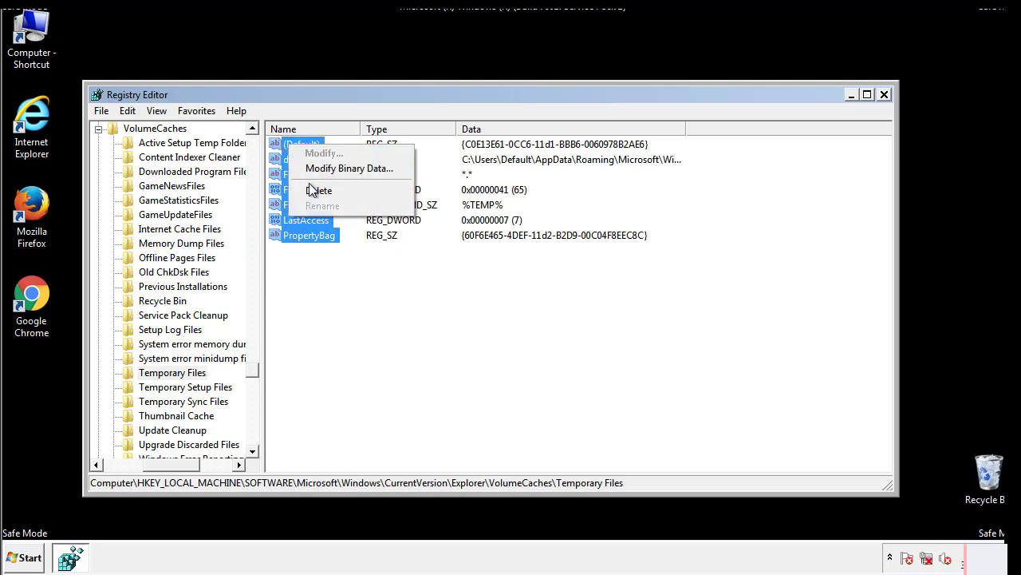
click(311, 191)
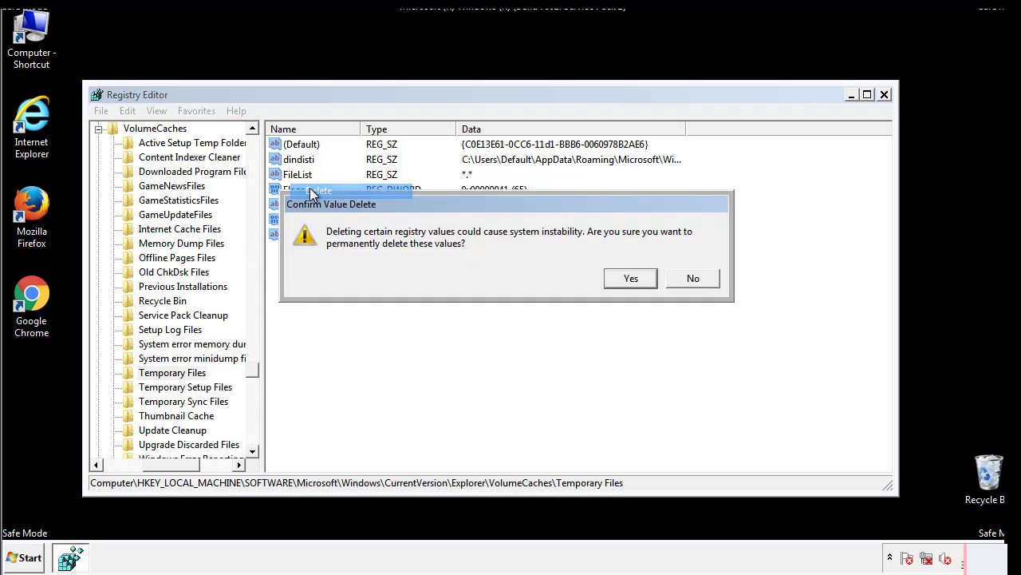
click(648, 278)
click(356, 195)
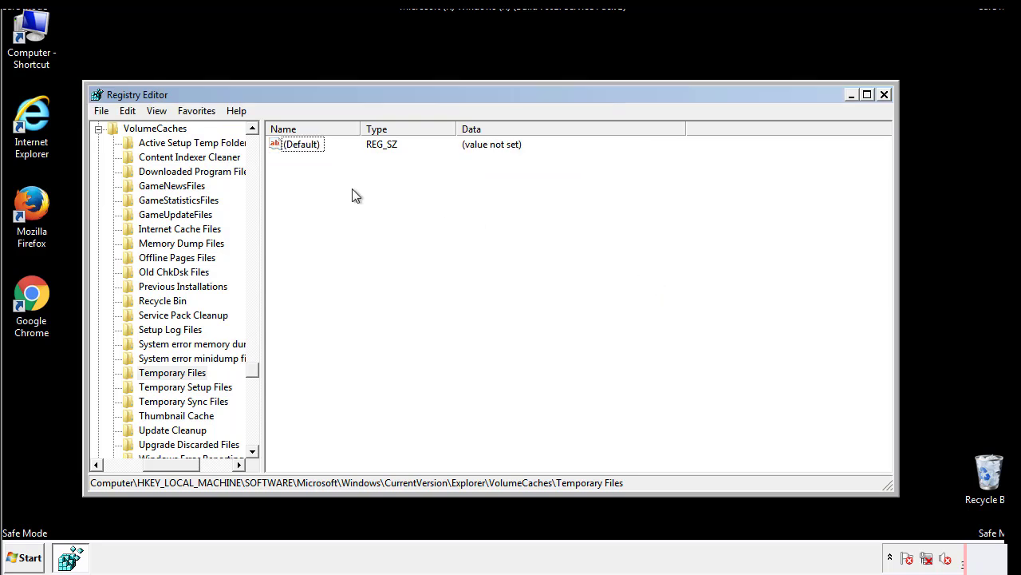
- Close Registry Editor and relaunch System Configuration with a msconfig Start search
click(885, 95)
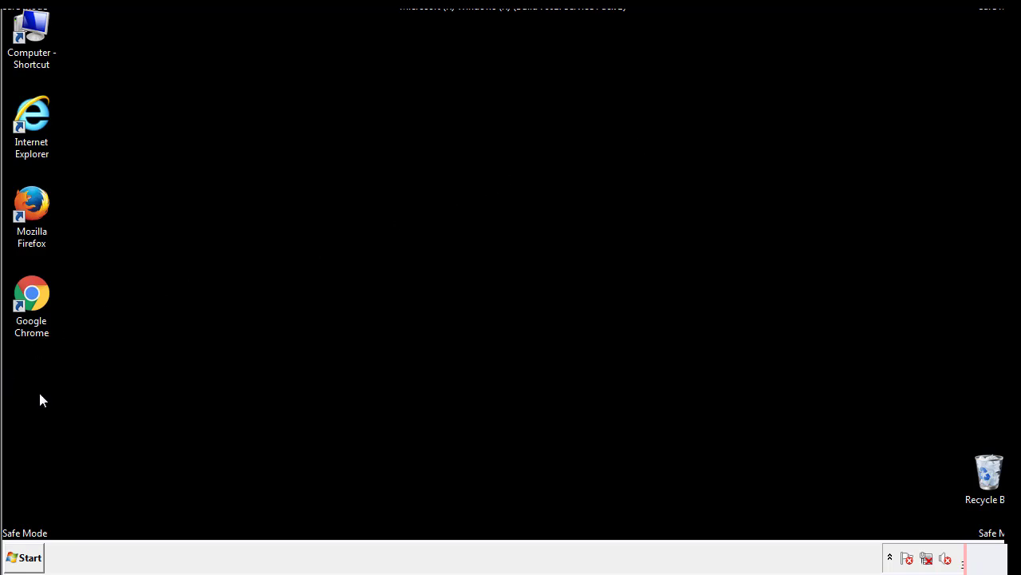
click(19, 560)
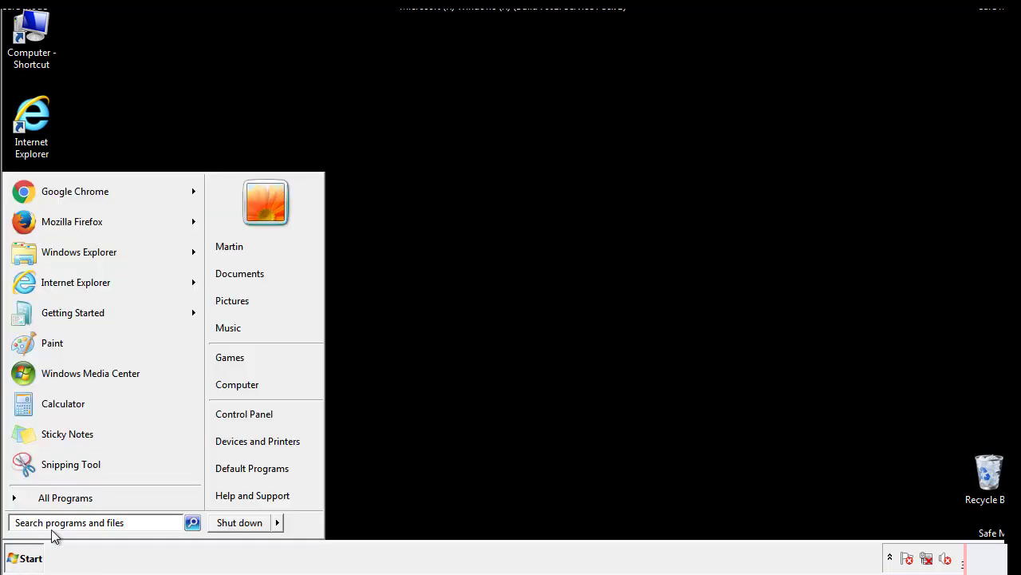
text(mscon)
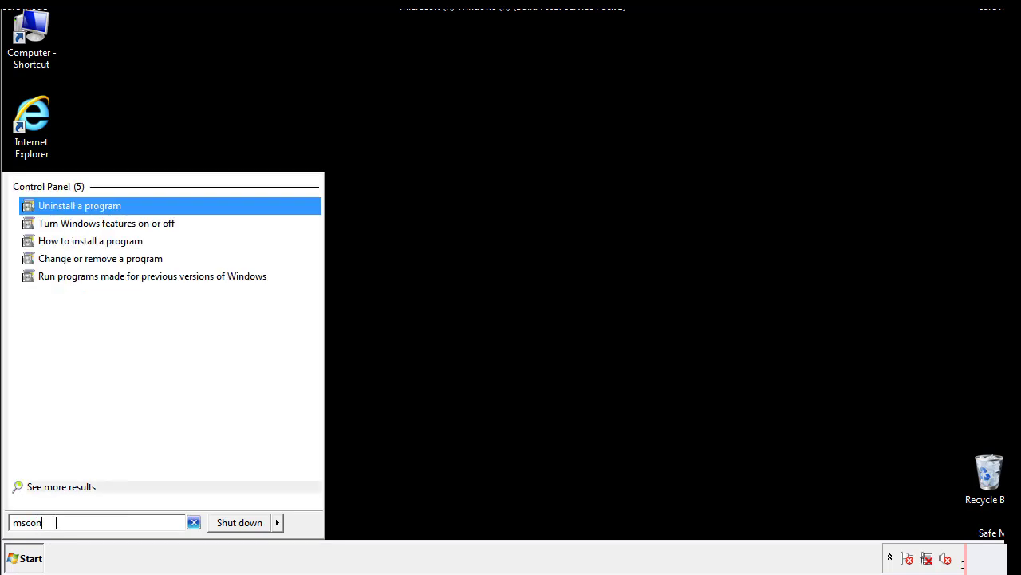
text(fig)
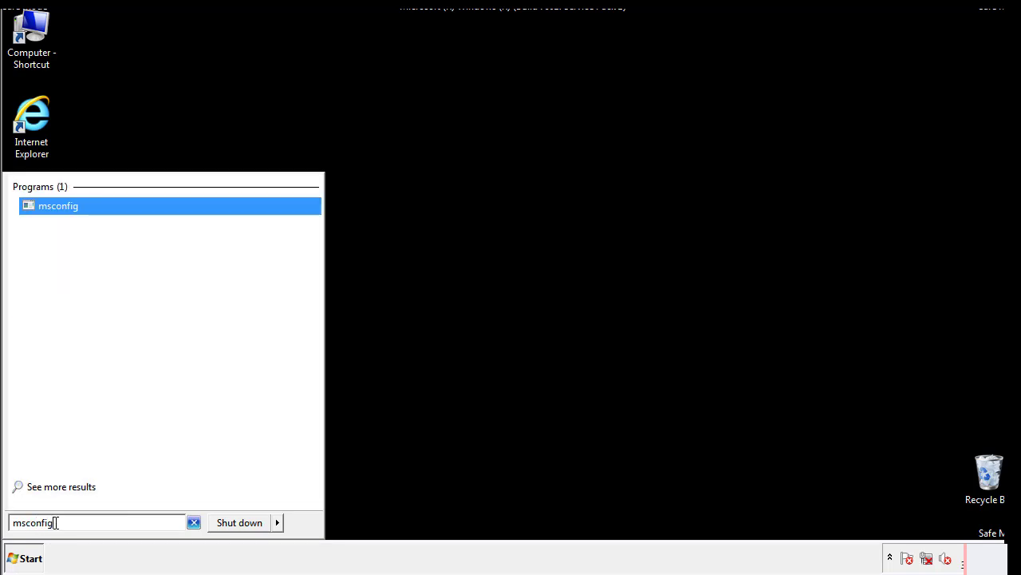
key(Return)
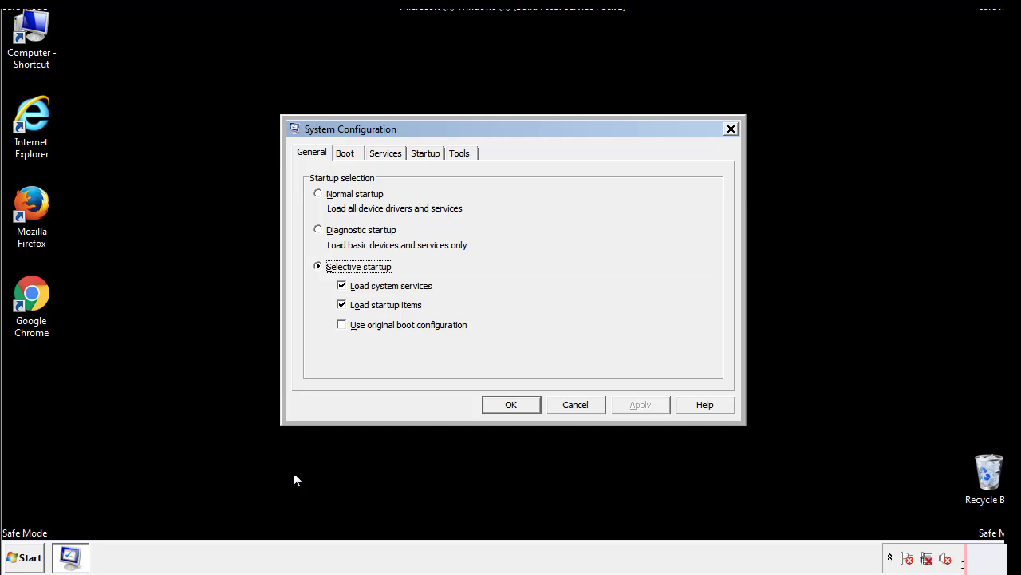
- Uncheck Safe boot on the Boot tab, apply and save, then accept the restart prompt
click(348, 154)
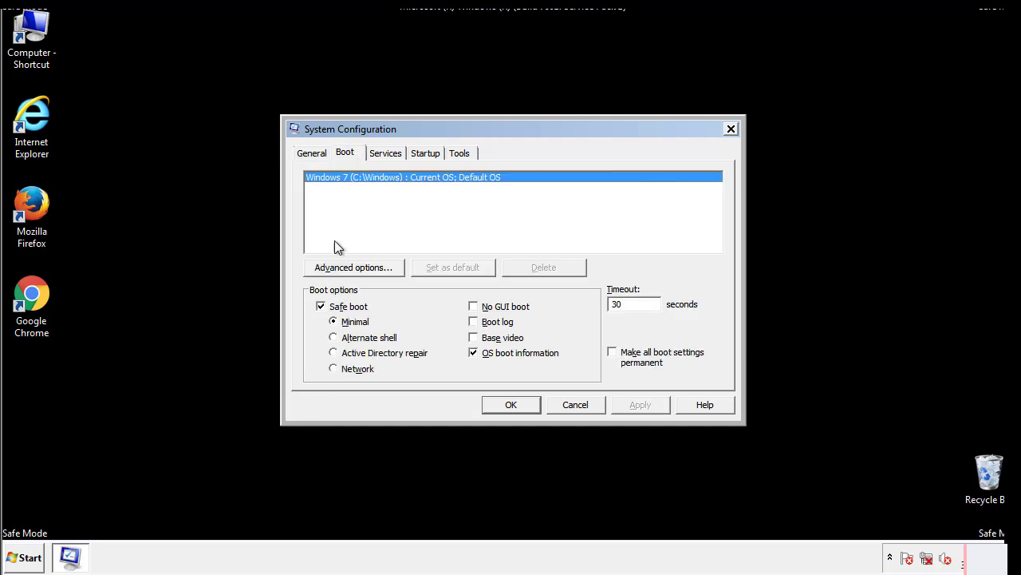
click(323, 308)
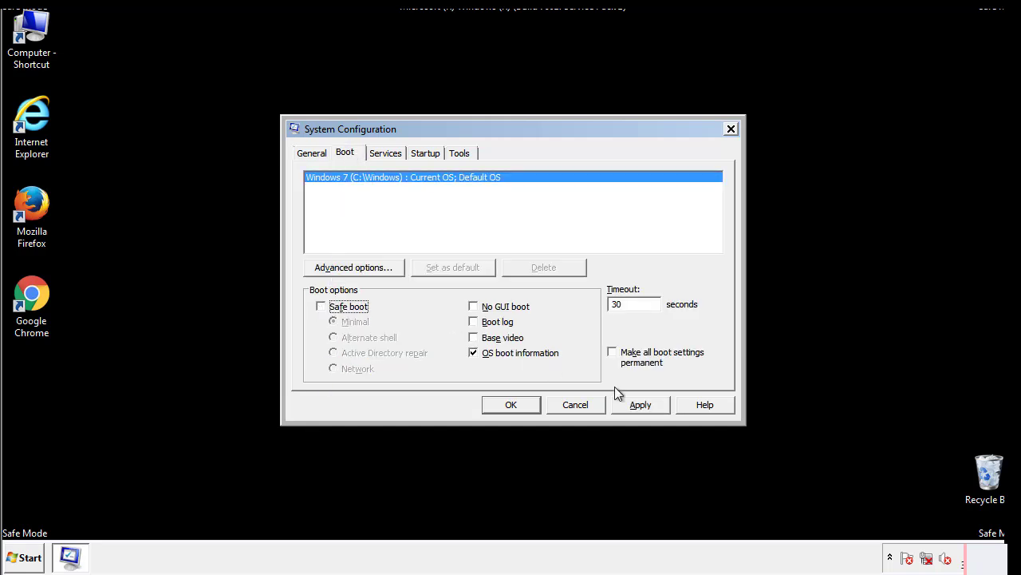
click(642, 403)
click(510, 406)
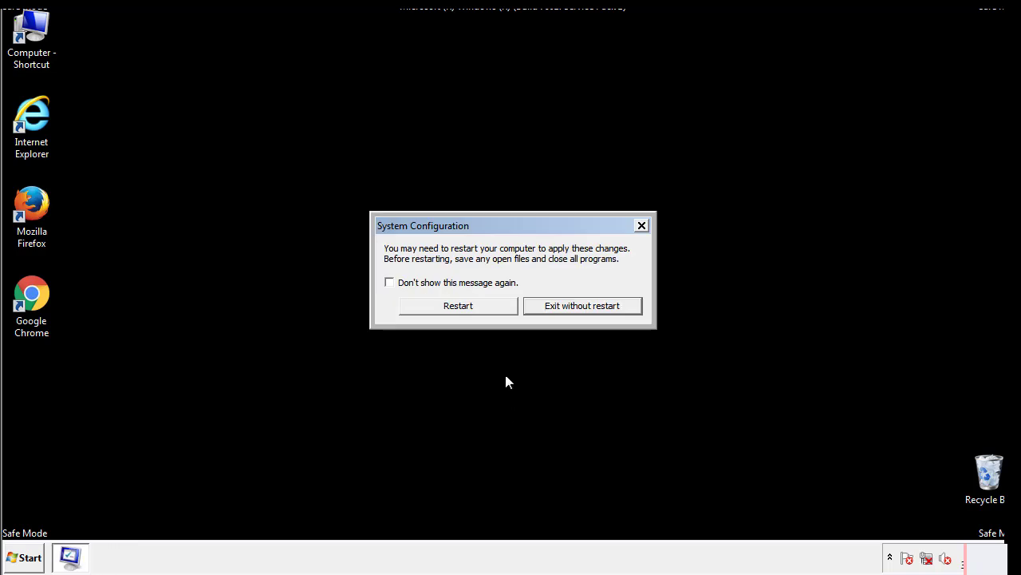
click(472, 310)
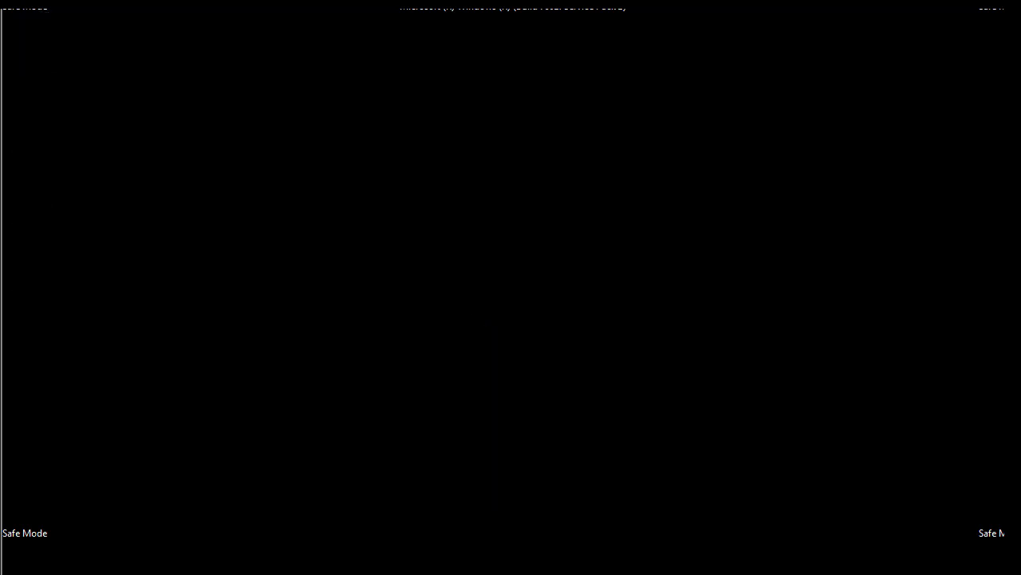